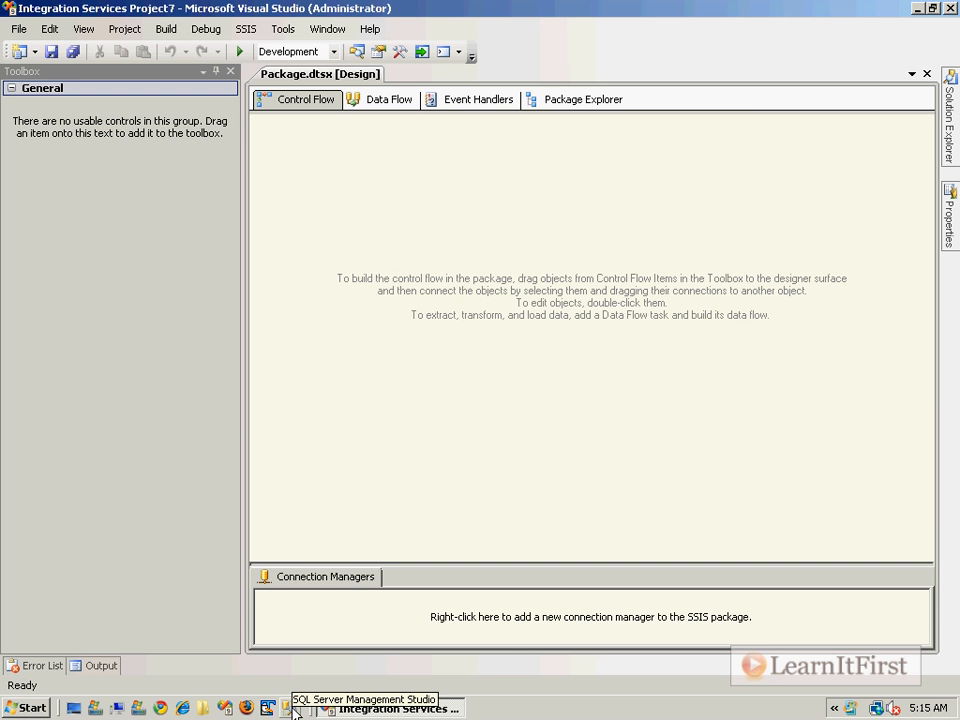
click(290, 708)
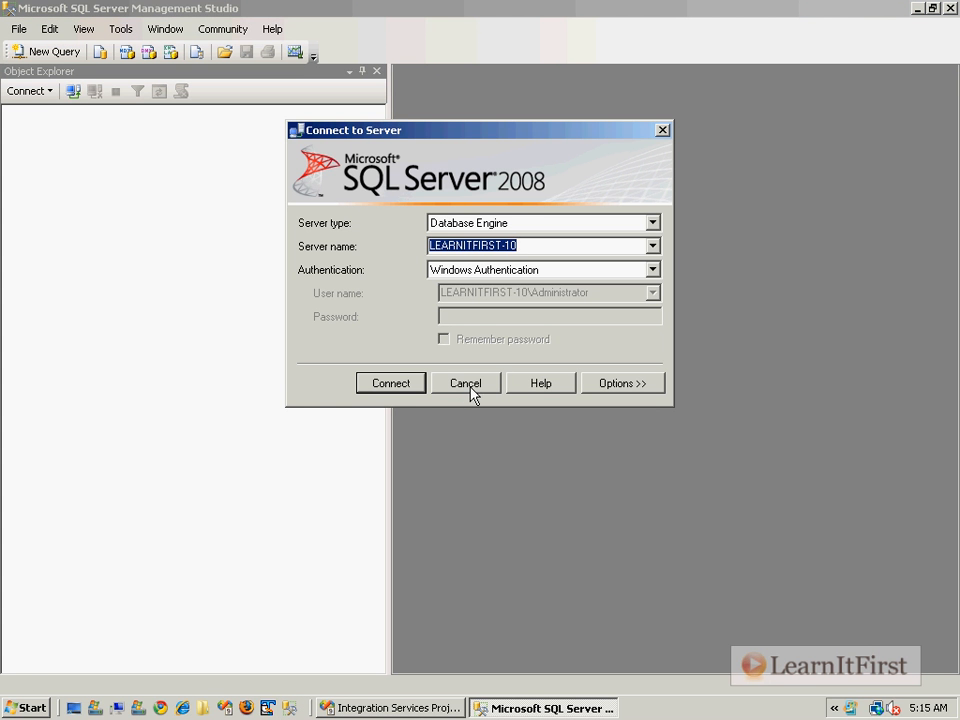
click(466, 383)
click(950, 9)
Step: Create a new text document named Vendors.txt in the root of the C: drive using Windows Explorer
click(228, 710)
right_click(234, 286)
mouse_move(310, 440)
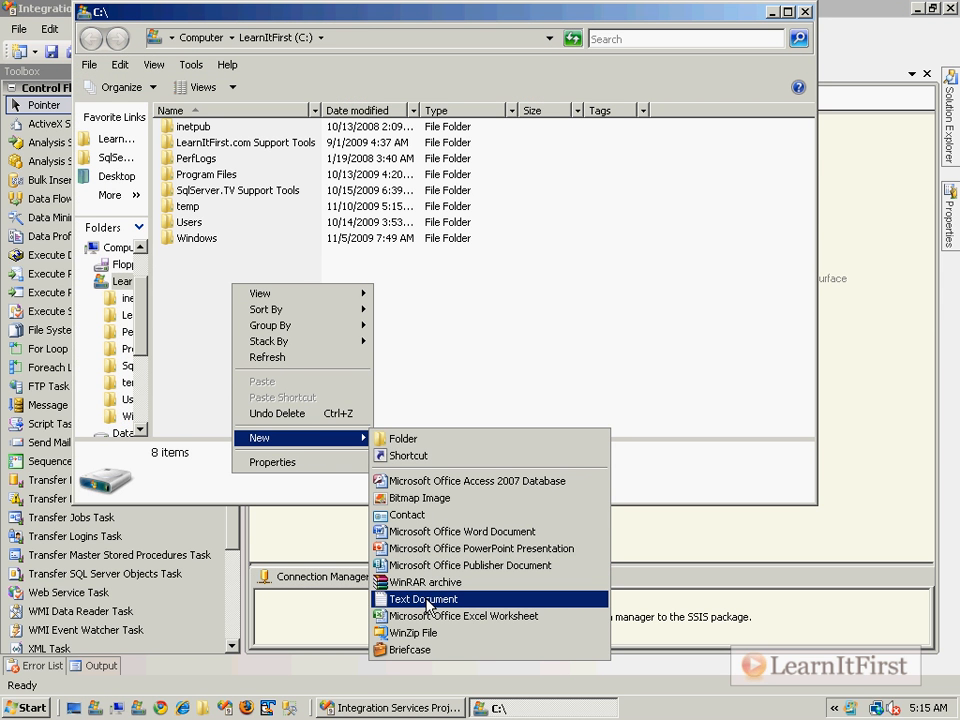
click(427, 599)
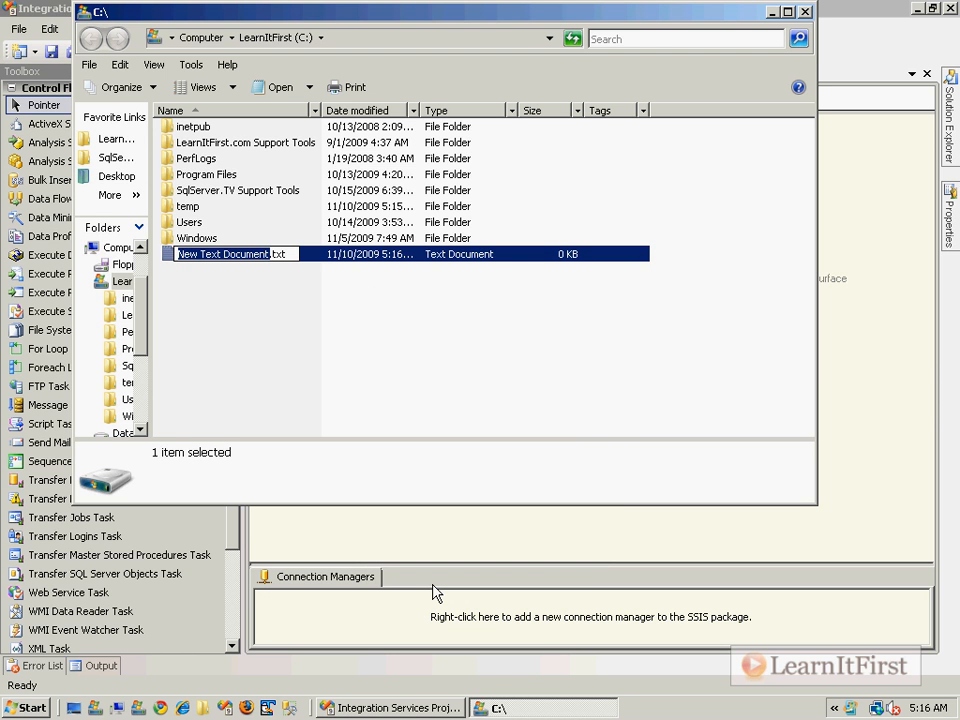
text(Vendors)
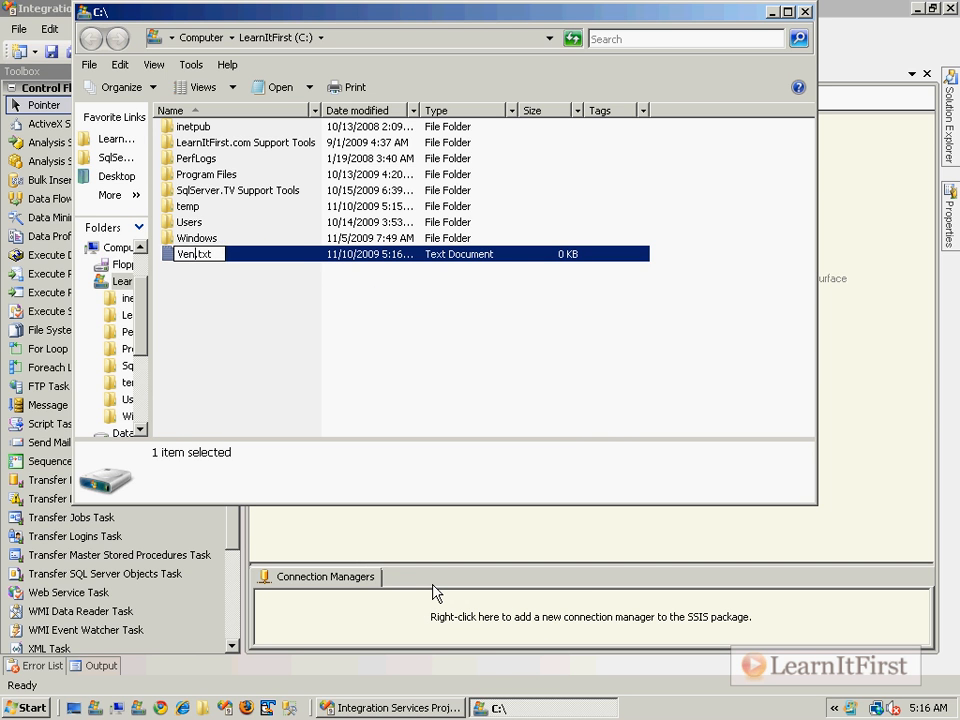
key(Return)
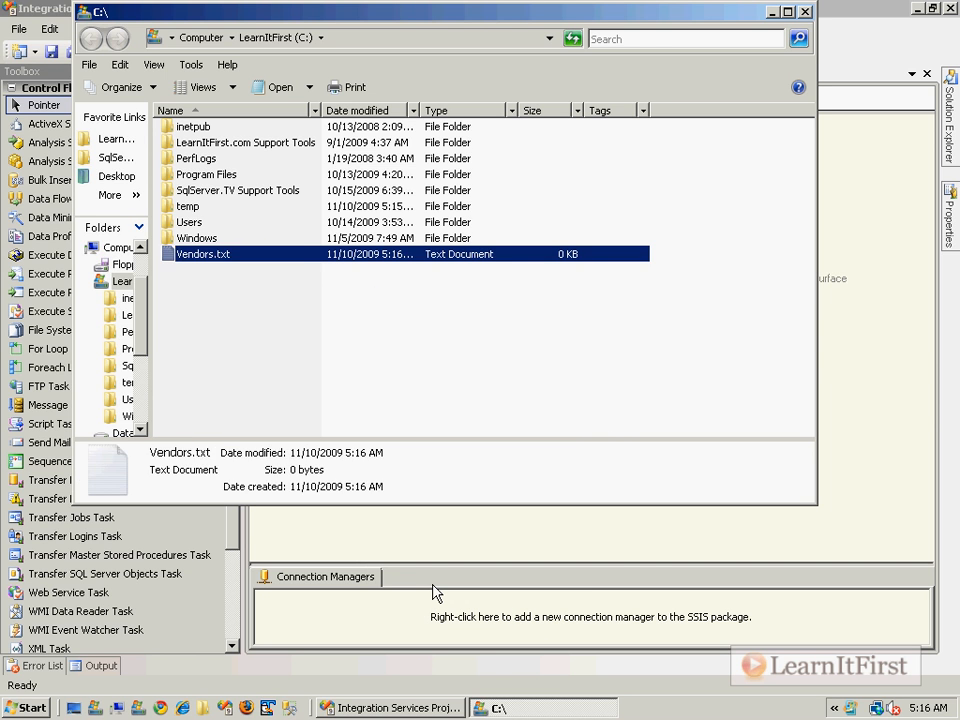
Step: Open Vendors.txt and enter the comma-separated header row VendorId,AddDate,IsEnabled
double_click(212, 254)
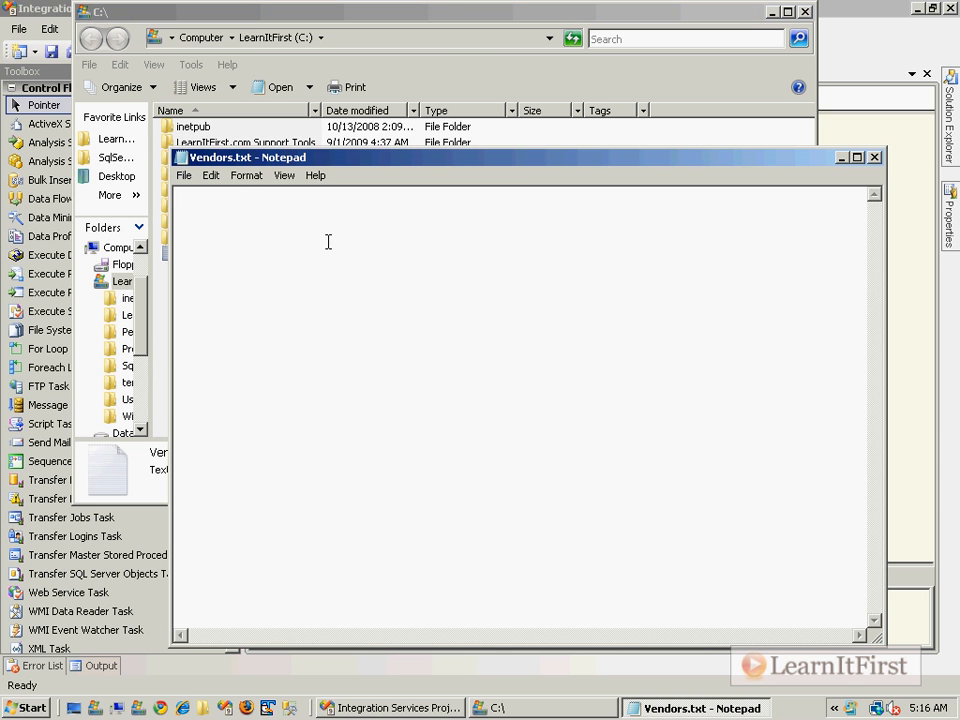
text(VendorId,)
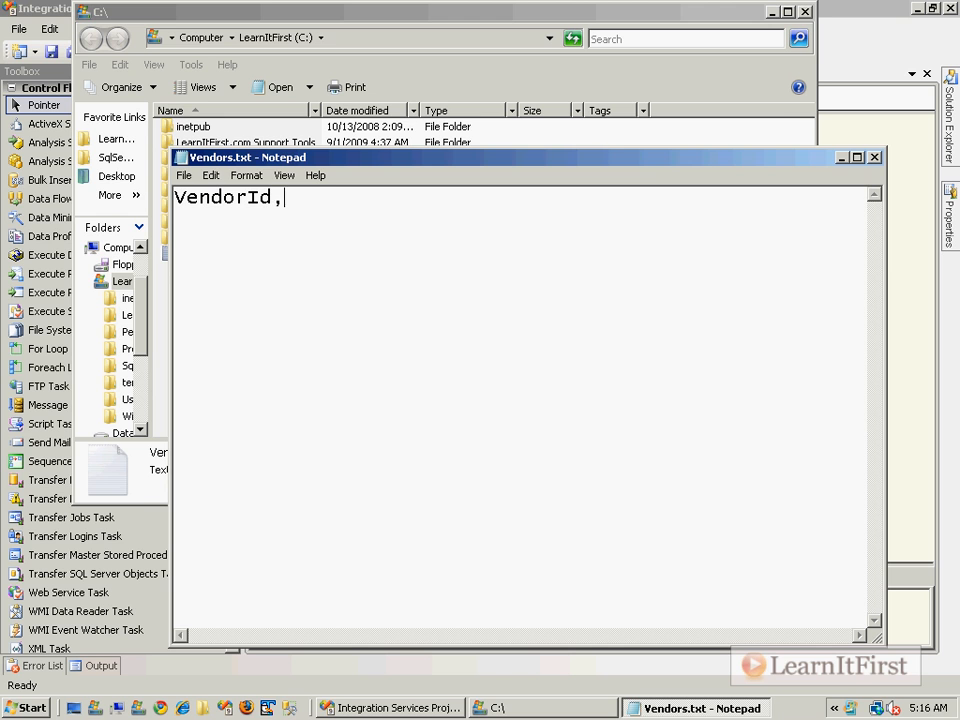
text(AddDate,IsEnabled)
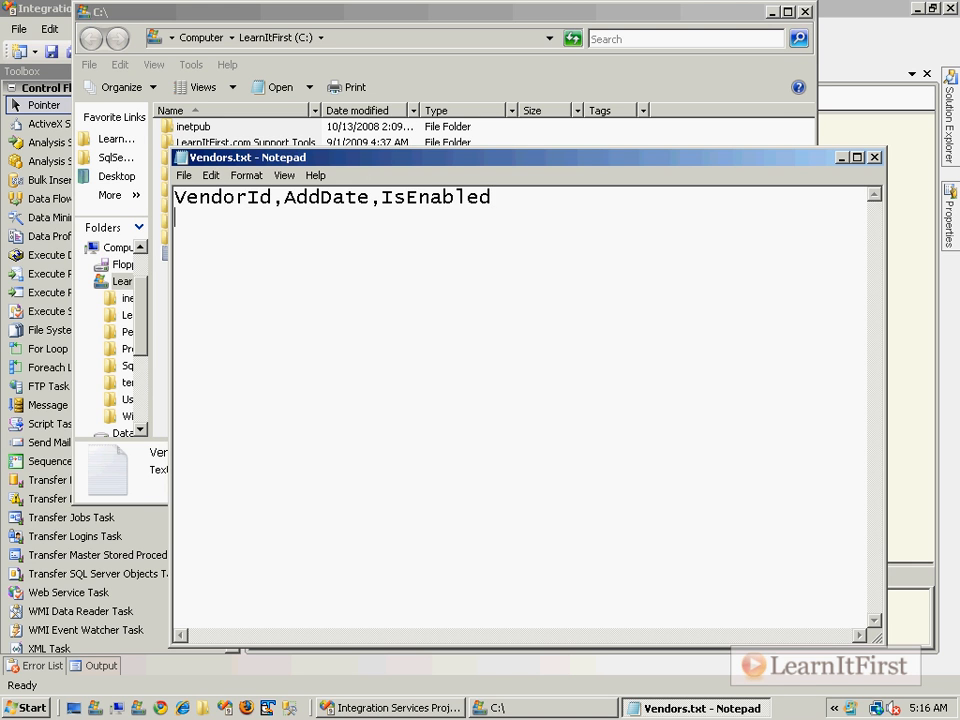
key(Return)
text(1, 1998)
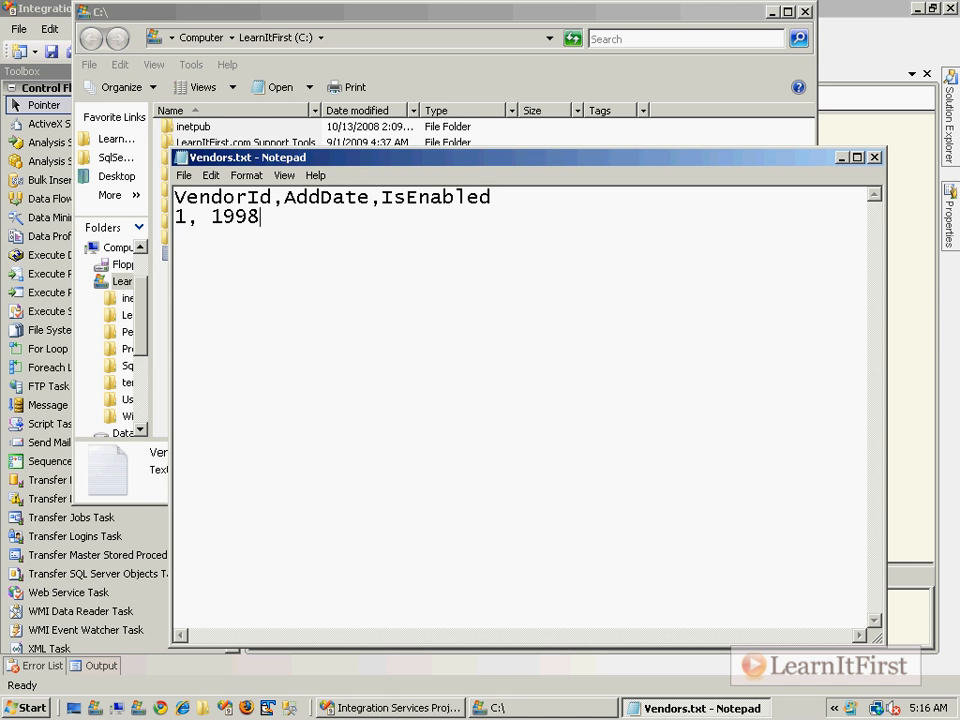
text(-01-01 00:00:00, true)
key(Return)
text(2, 2000)
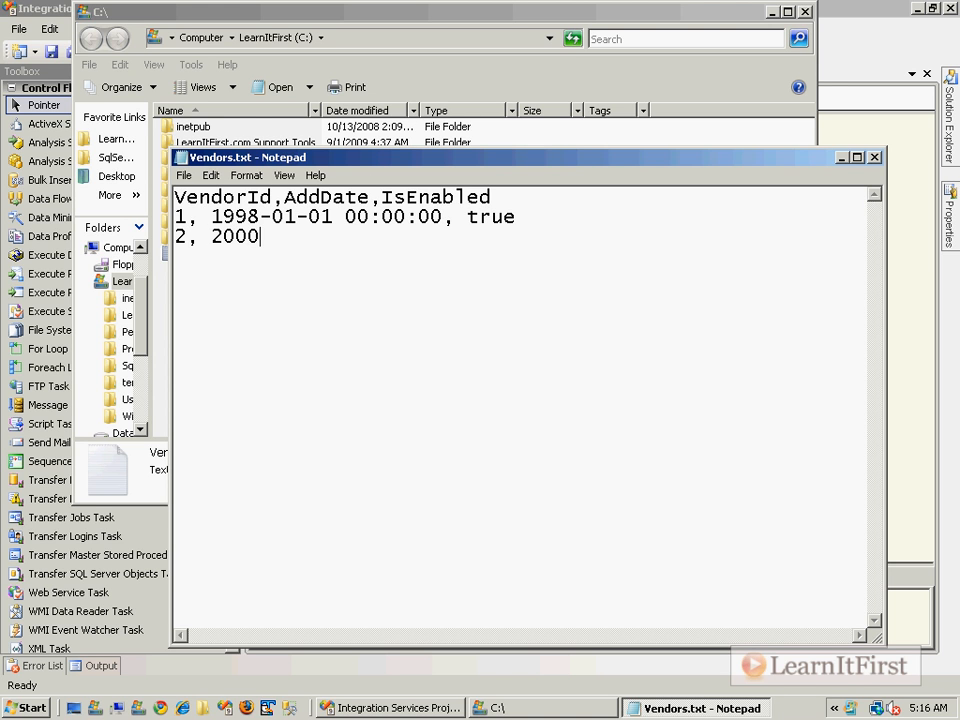
text(-01-01-)
key(BackSpace)
text(00:00:00, false)
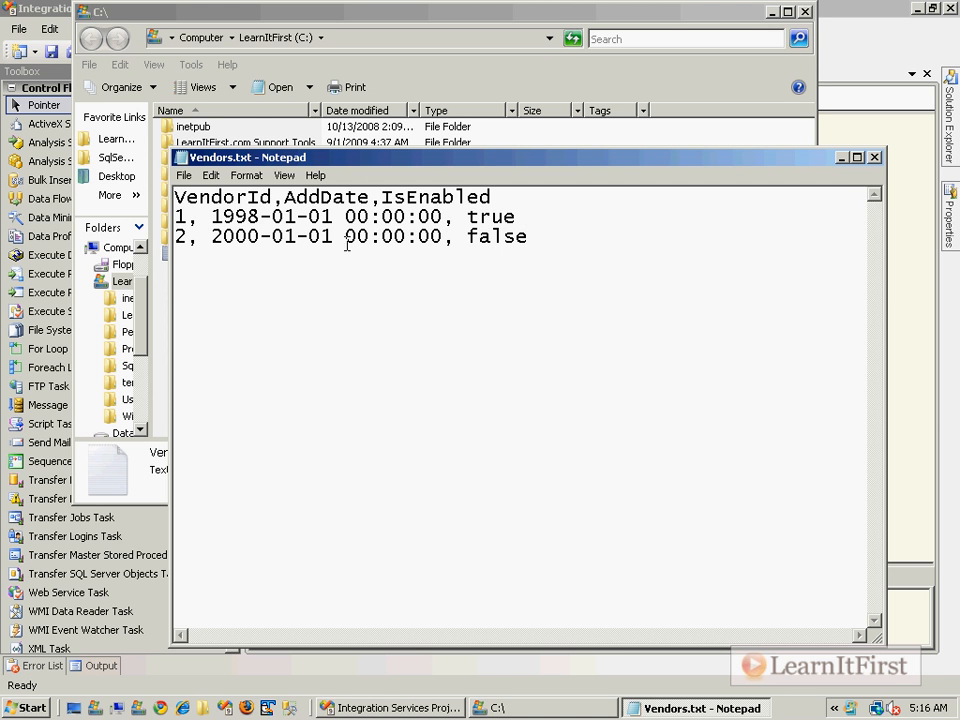
double_click(192, 216)
drag(211, 216, 443, 216)
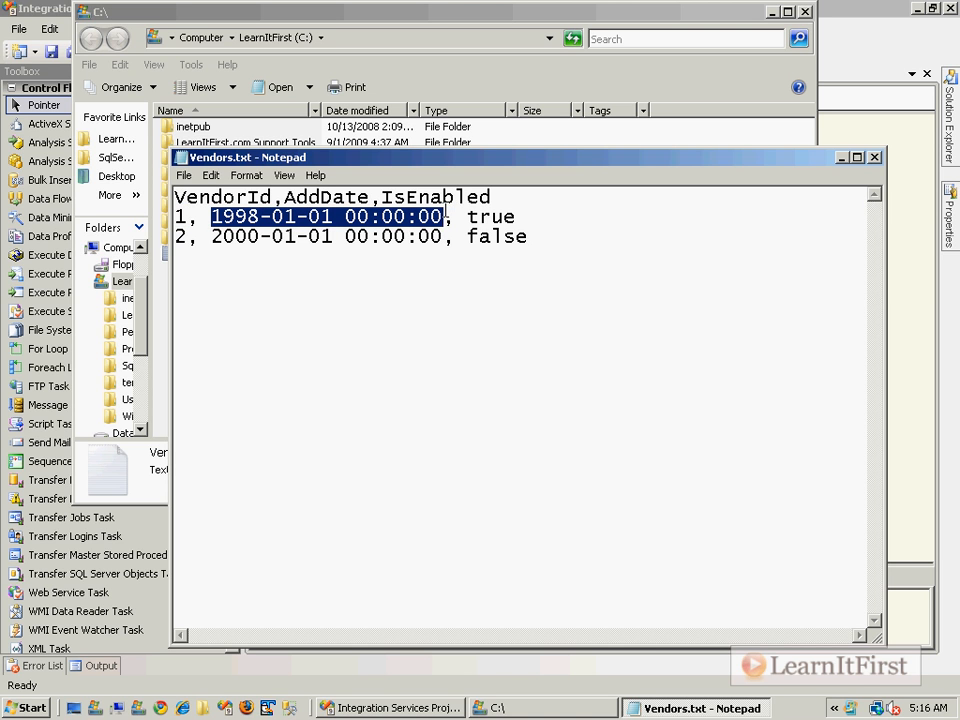
double_click(471, 216)
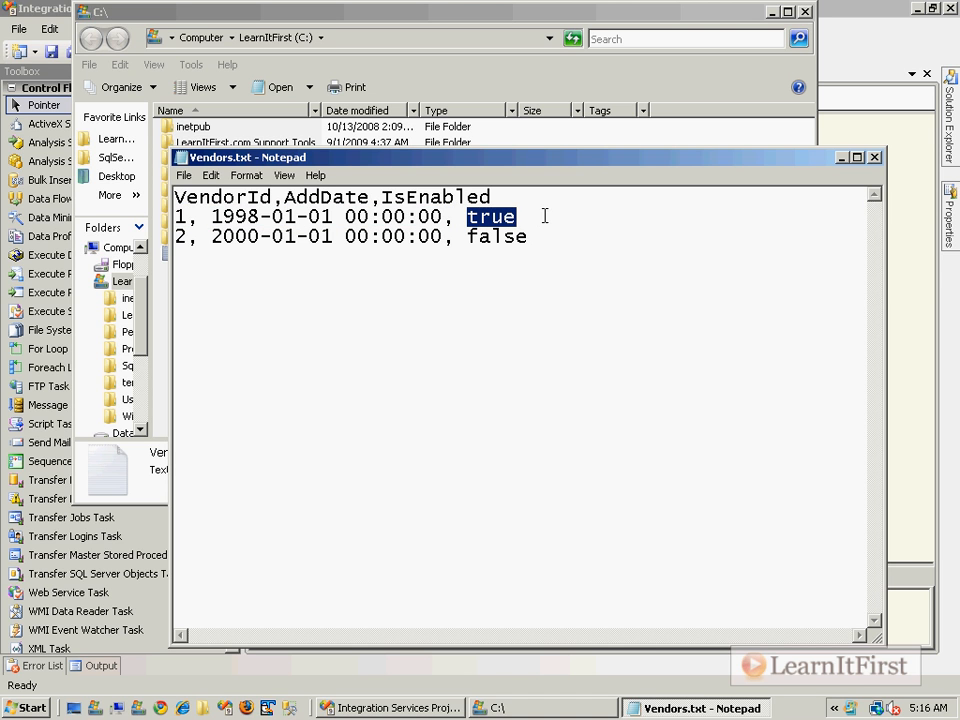
click(702, 241)
Step: Save the Vendors.txt file and close it
click(184, 175)
click(205, 229)
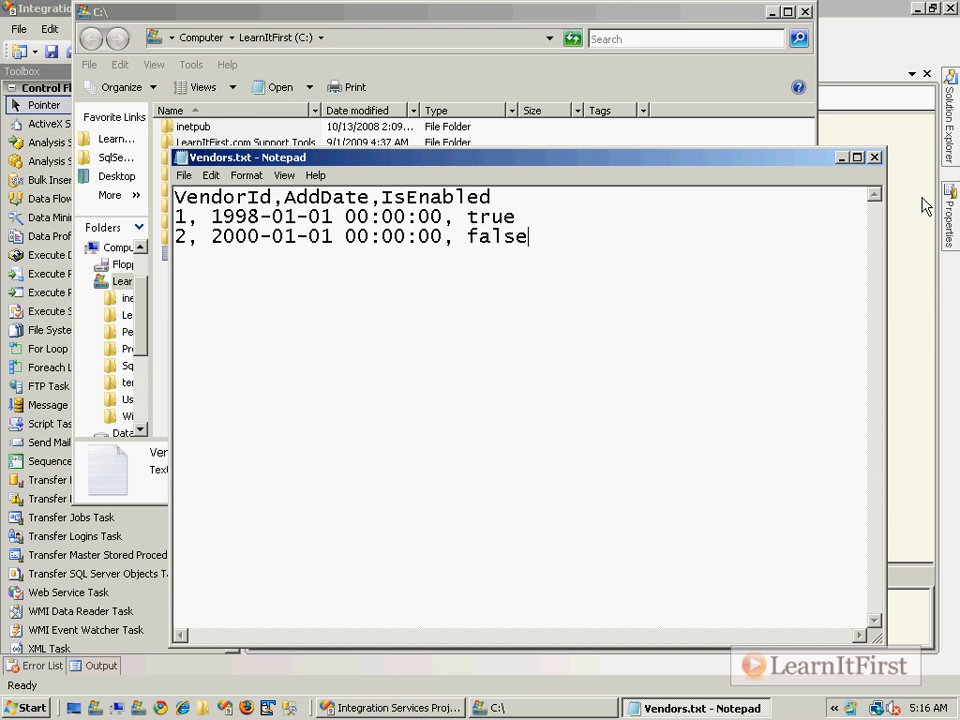
click(873, 158)
Step: Switch to Visual Studio, add a Data Flow Task to the package's control flow and open it for editing
key(alt+Tab)
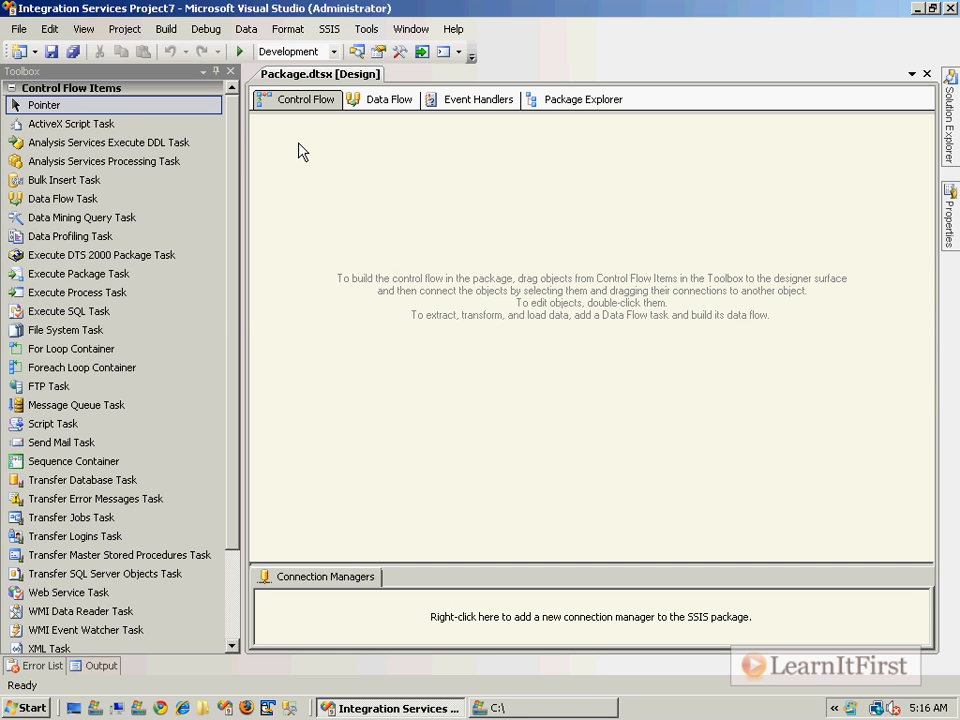
drag(72, 198, 445, 228)
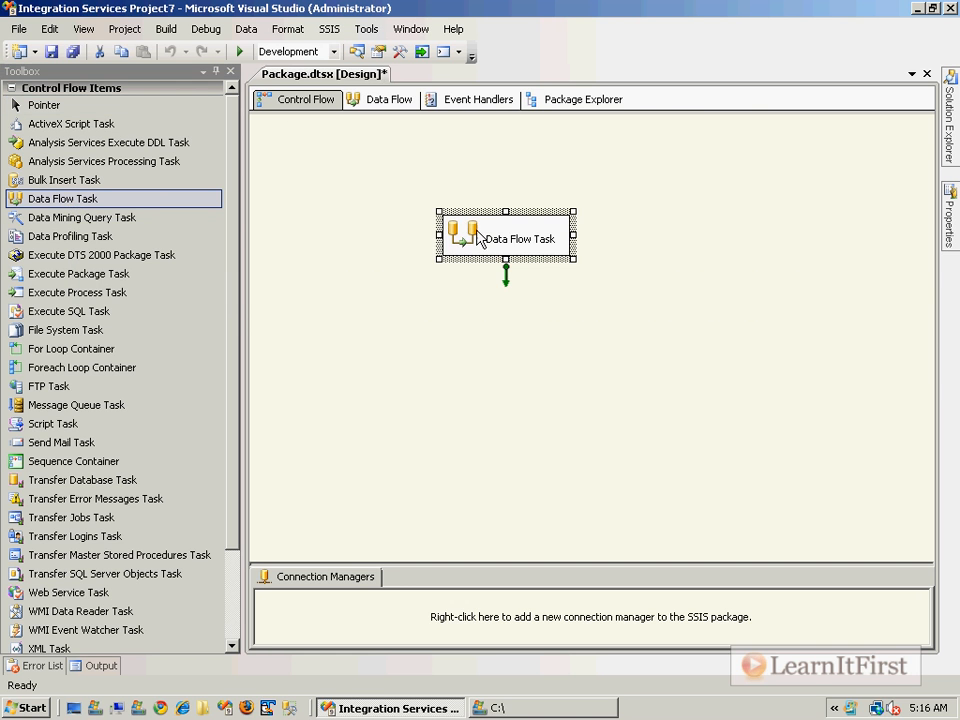
double_click(463, 245)
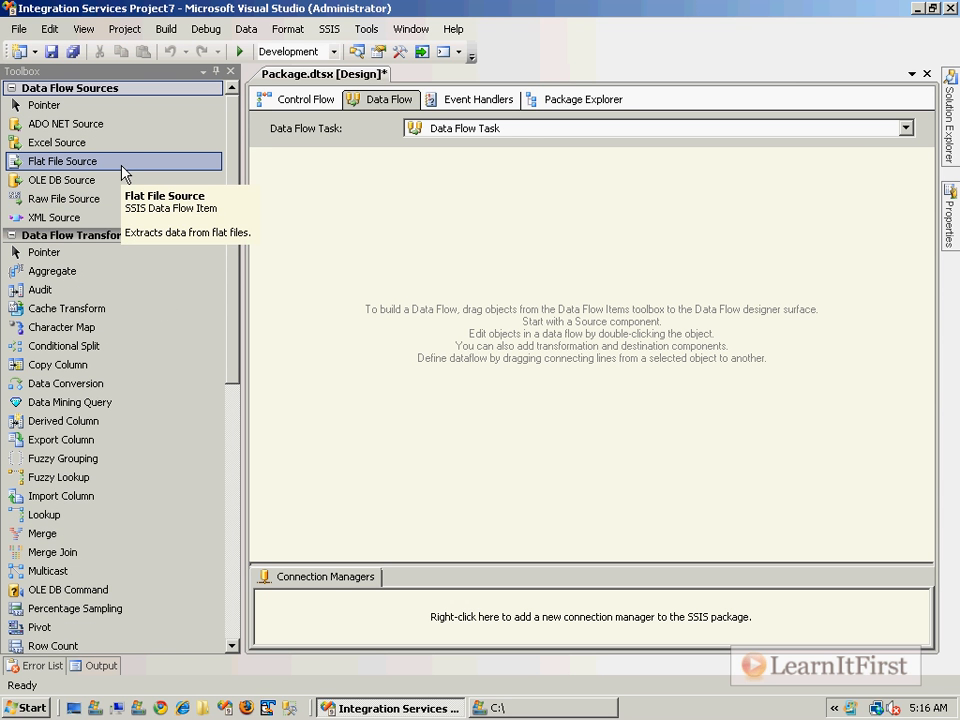
Step: Add a Flat File Source to the data flow and start a new connection manager for it named Source
drag(124, 166, 459, 245)
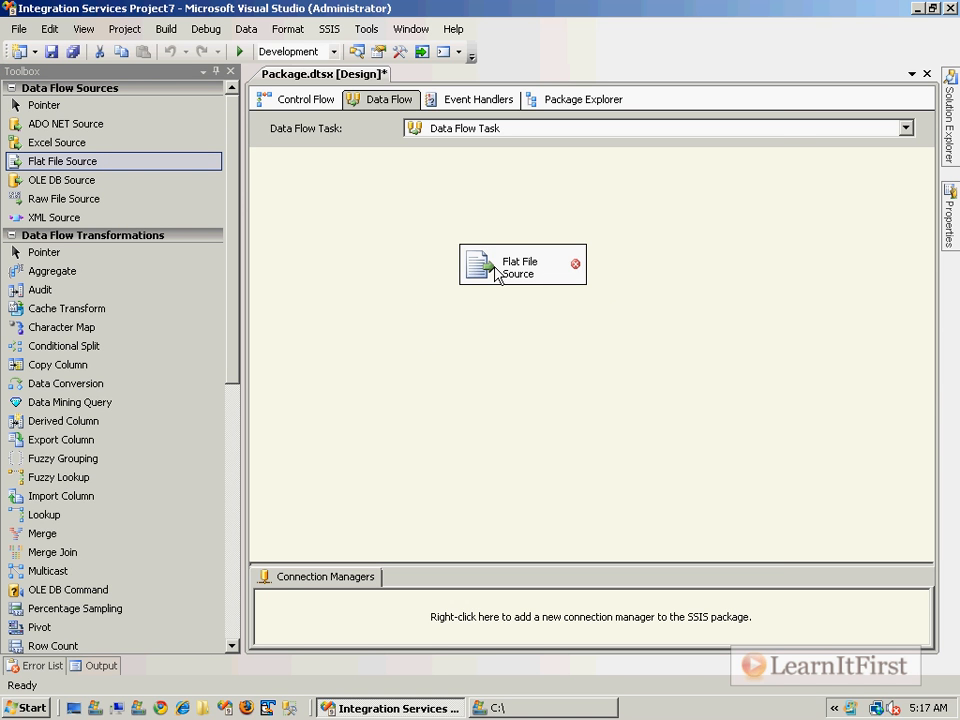
double_click(484, 271)
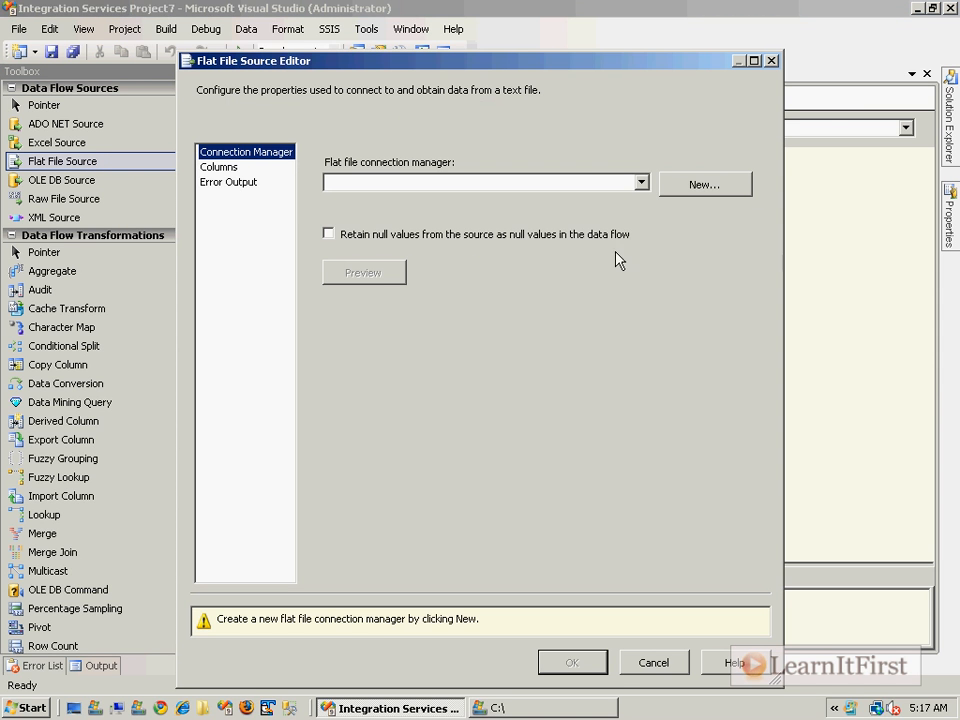
click(700, 185)
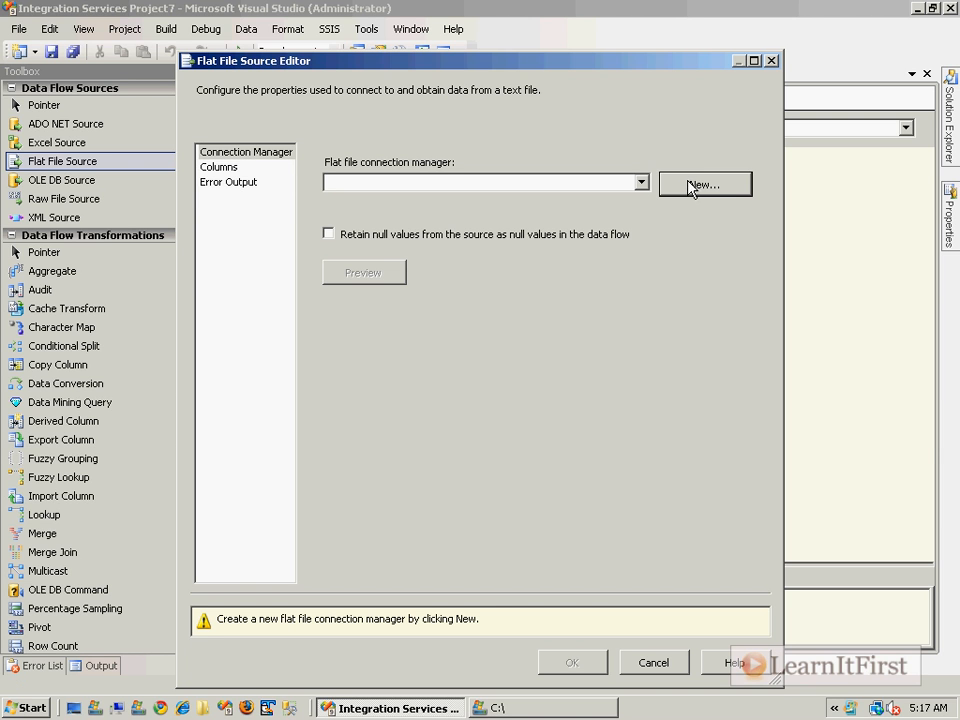
text(Sourtce)
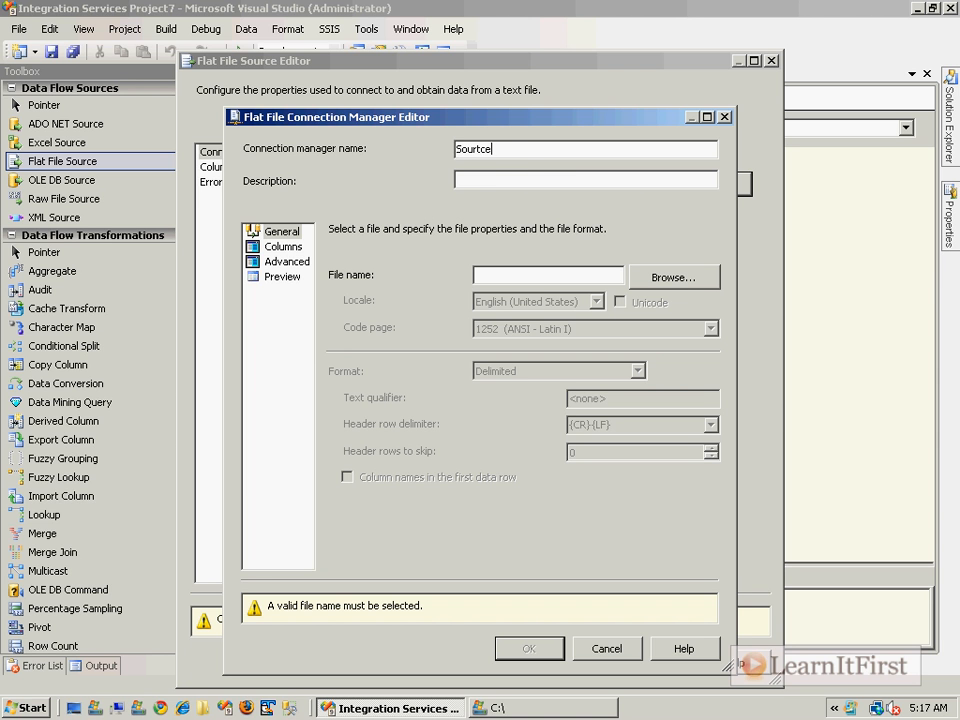
double_click(497, 146)
text(Source)
Step: Use C:\Vendors.txt as the connection's file and treat the first data row as column names, keeping the Delimited format
click(673, 277)
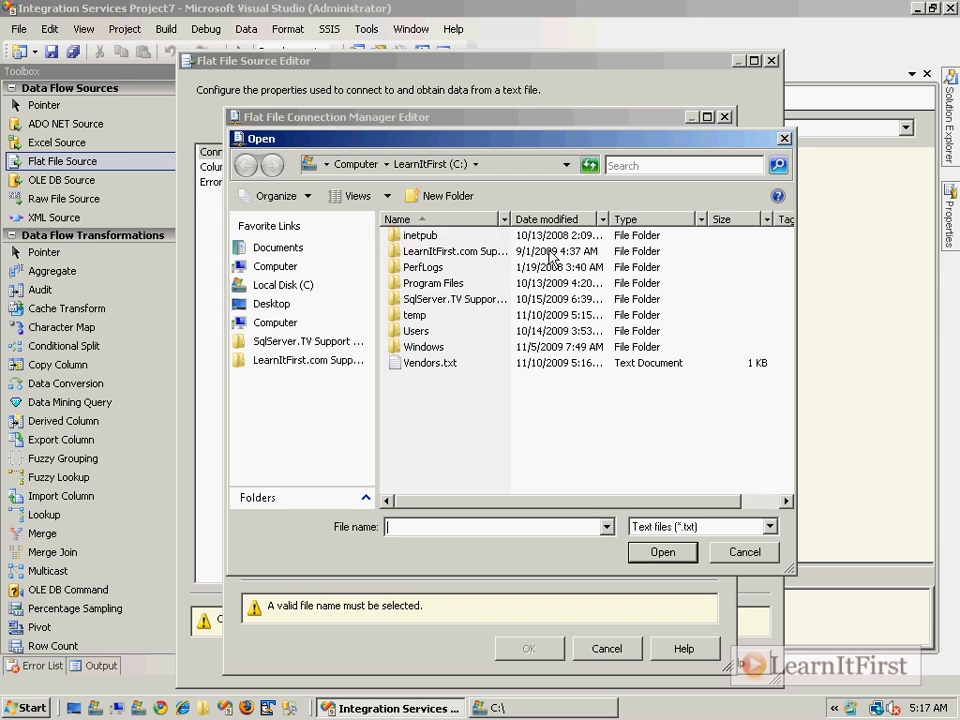
double_click(430, 426)
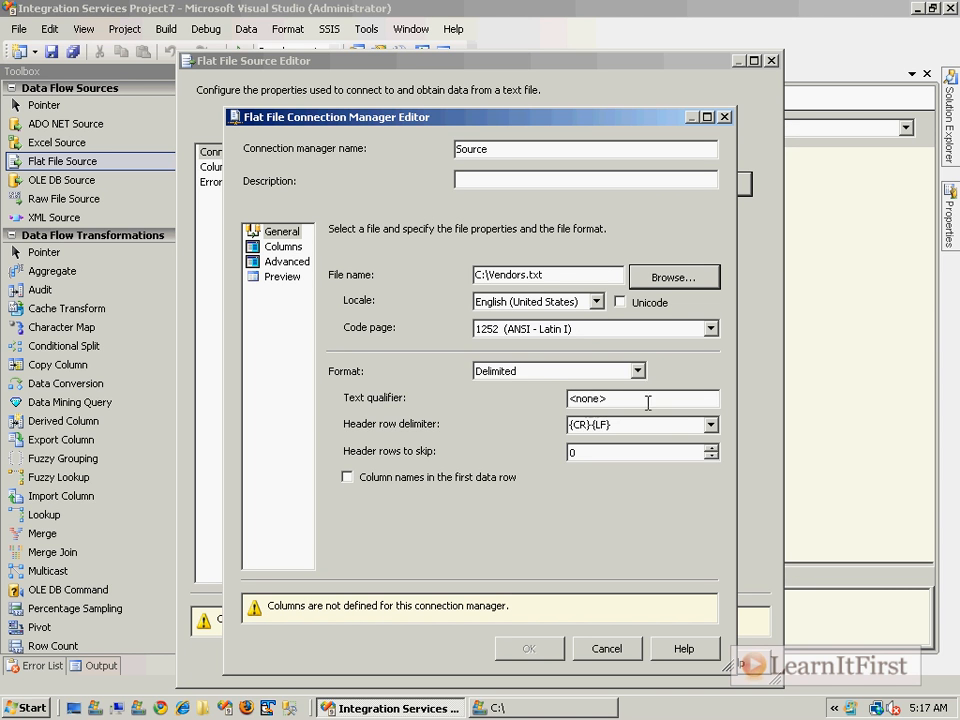
click(597, 372)
click(597, 372)
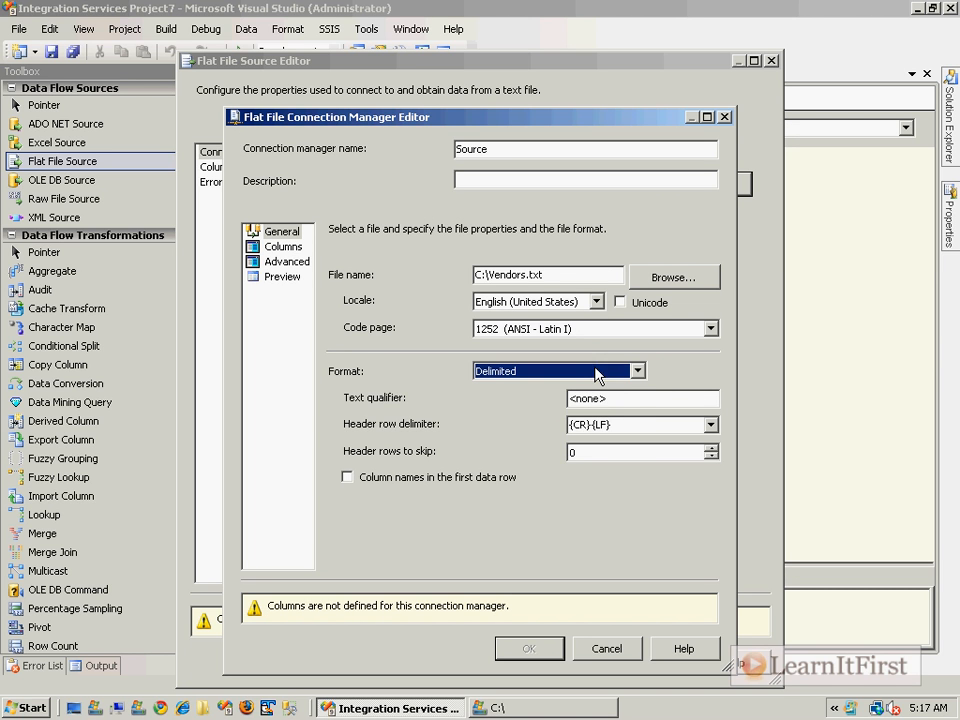
click(416, 479)
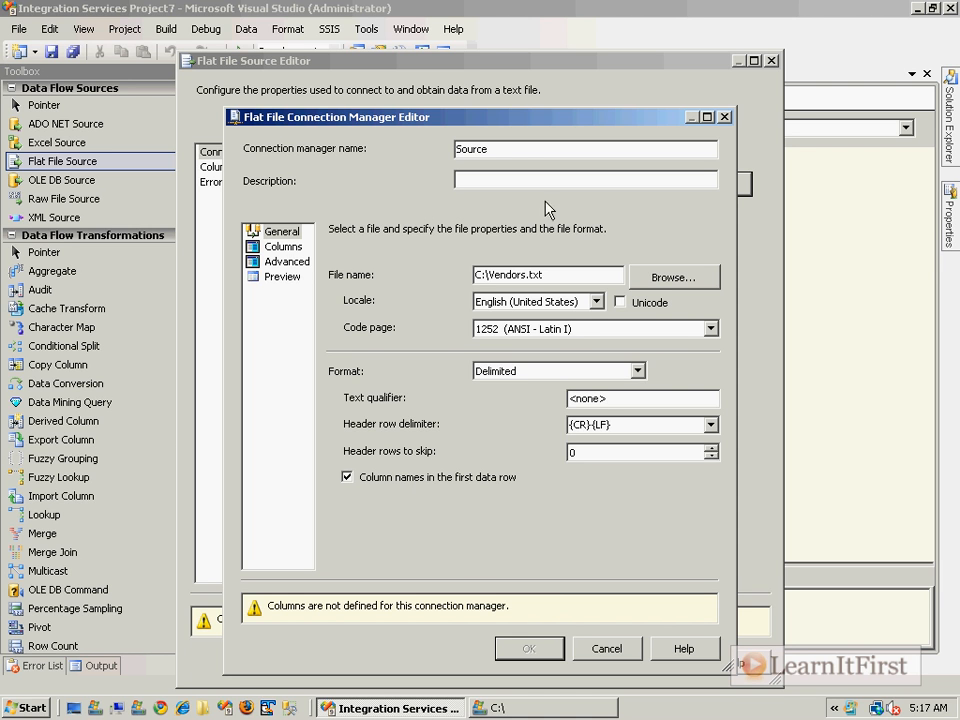
Step: Review the delimiters, column properties and output columns for VendorId, AddDate and IsEnabled, and accept the connection manager and Flat File Source settings
click(283, 246)
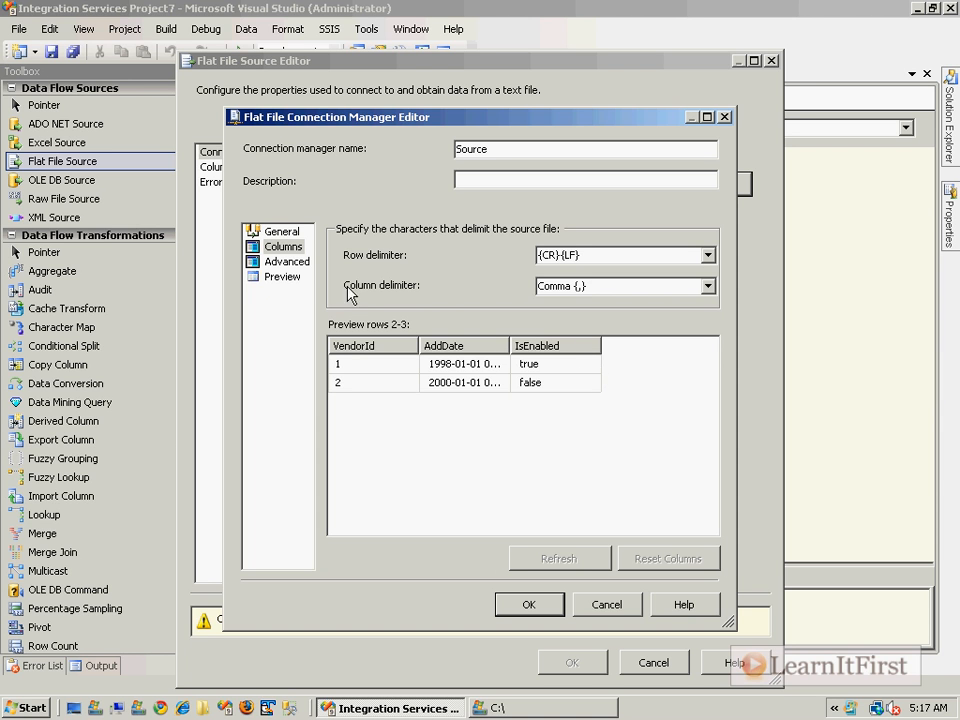
click(292, 262)
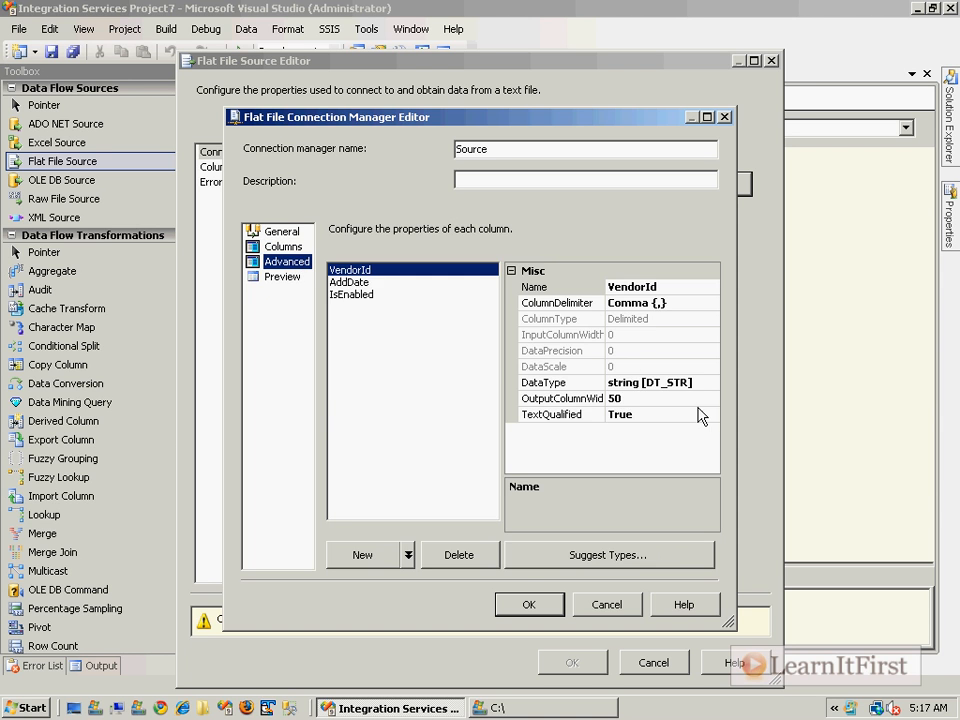
click(352, 284)
click(356, 294)
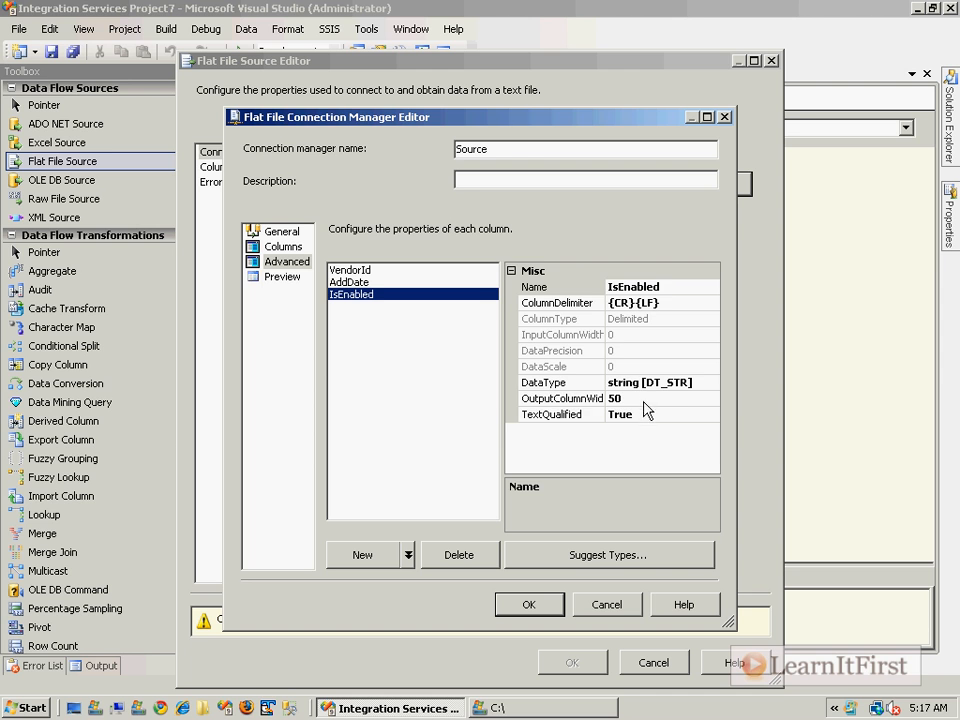
click(672, 398)
click(355, 270)
click(368, 283)
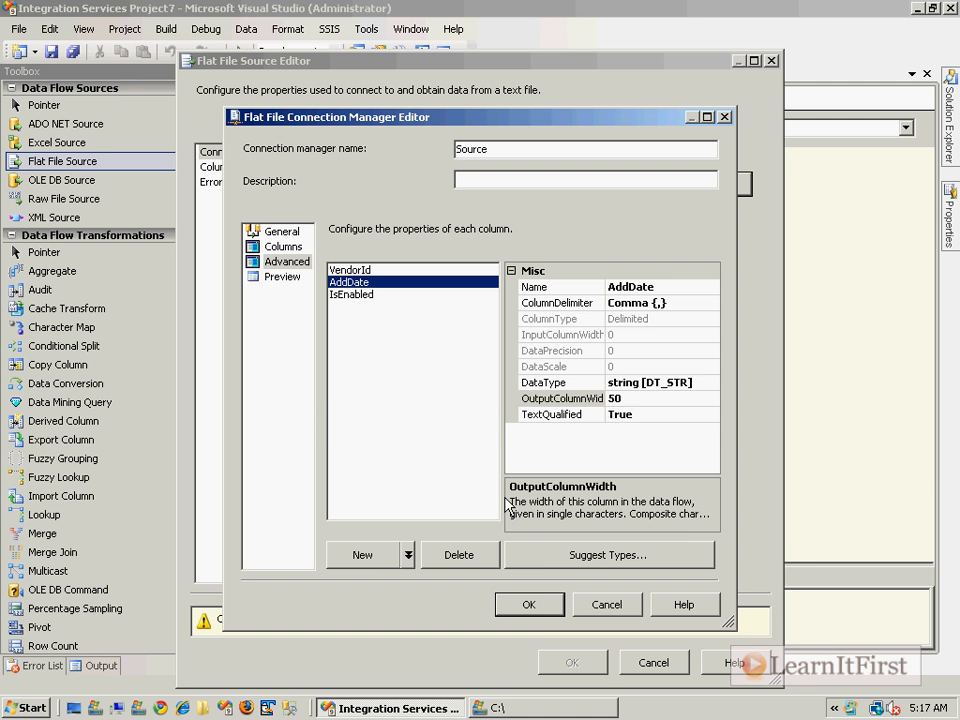
click(536, 607)
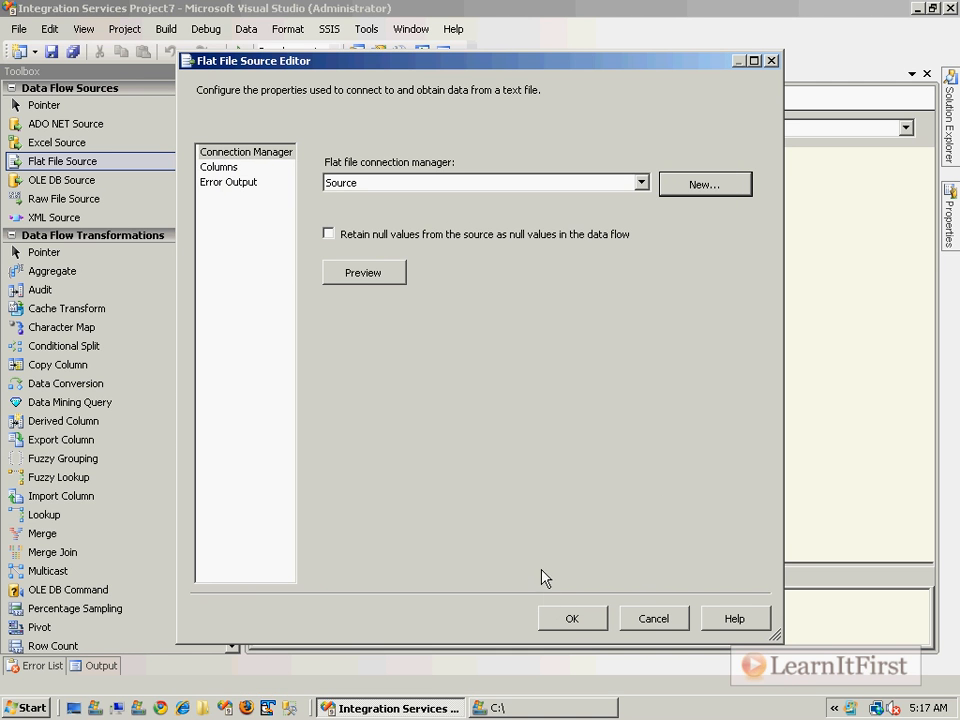
click(218, 167)
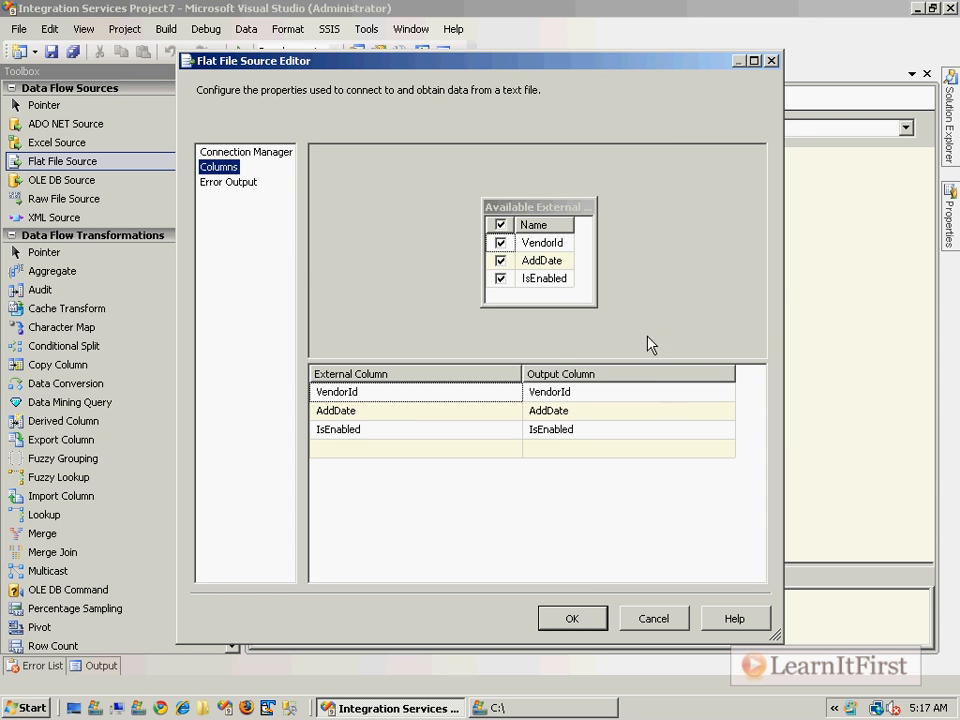
click(586, 624)
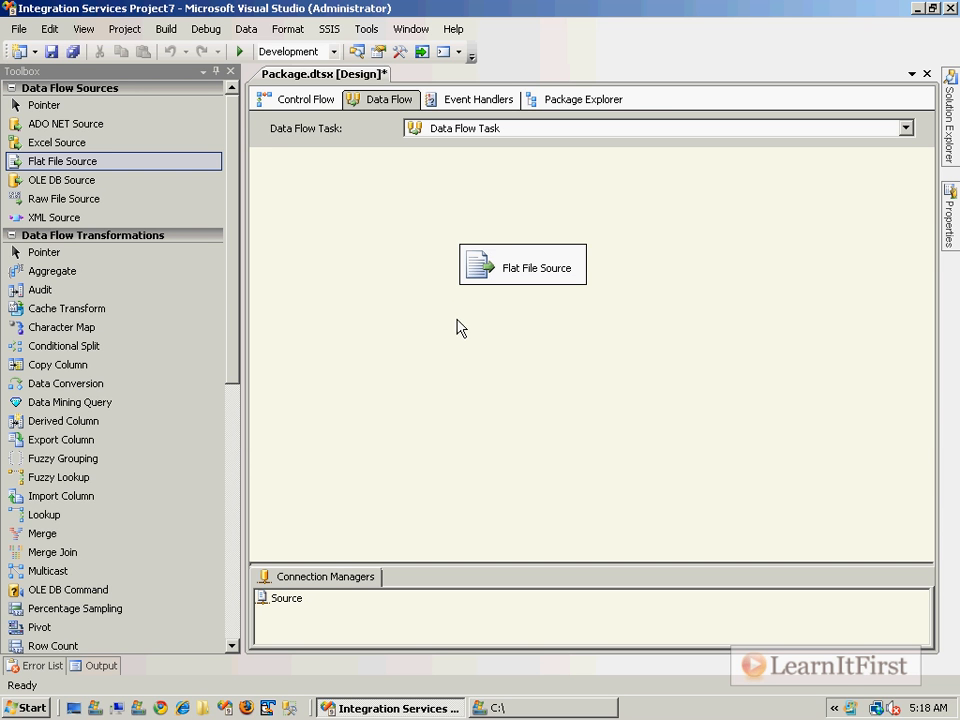
Step: Add a Row Count transformation below the Flat File Source and connect the source's regular output to it
click(12, 88)
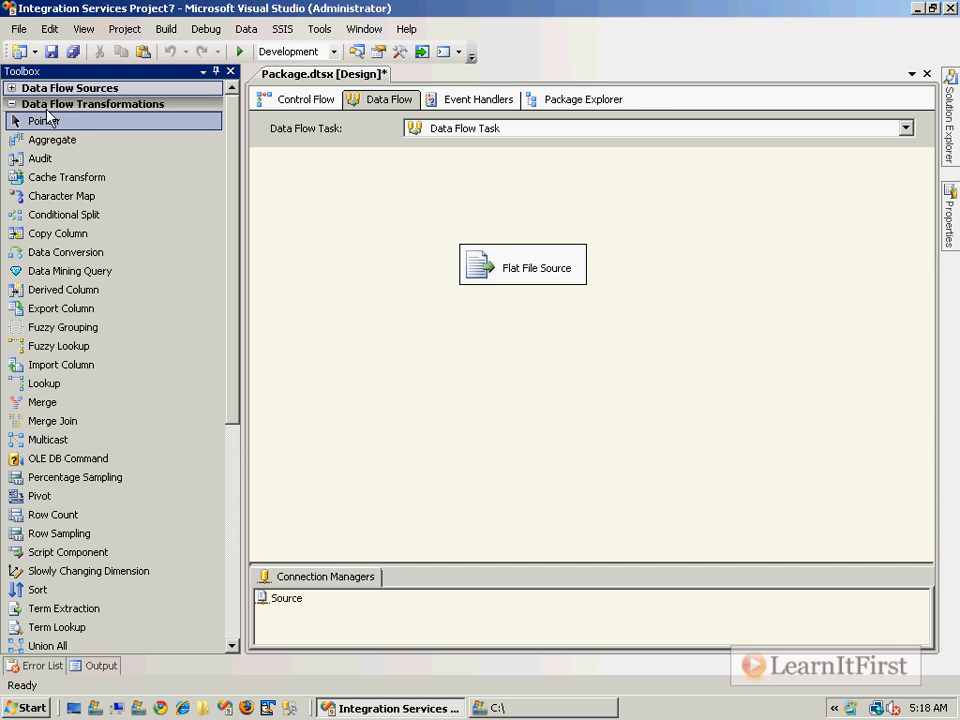
click(40, 104)
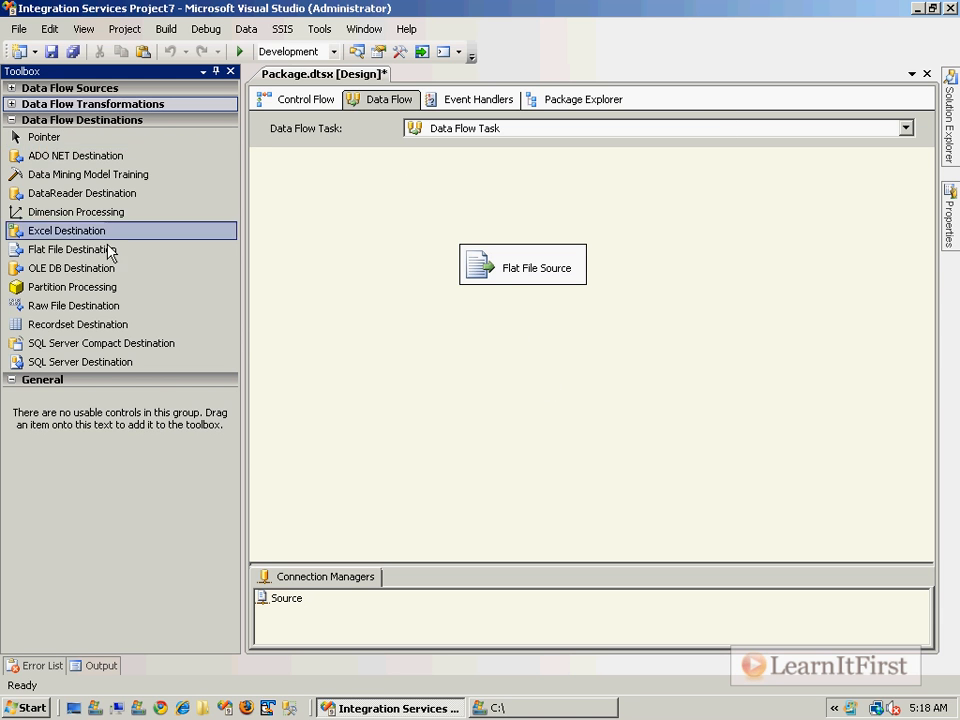
click(94, 105)
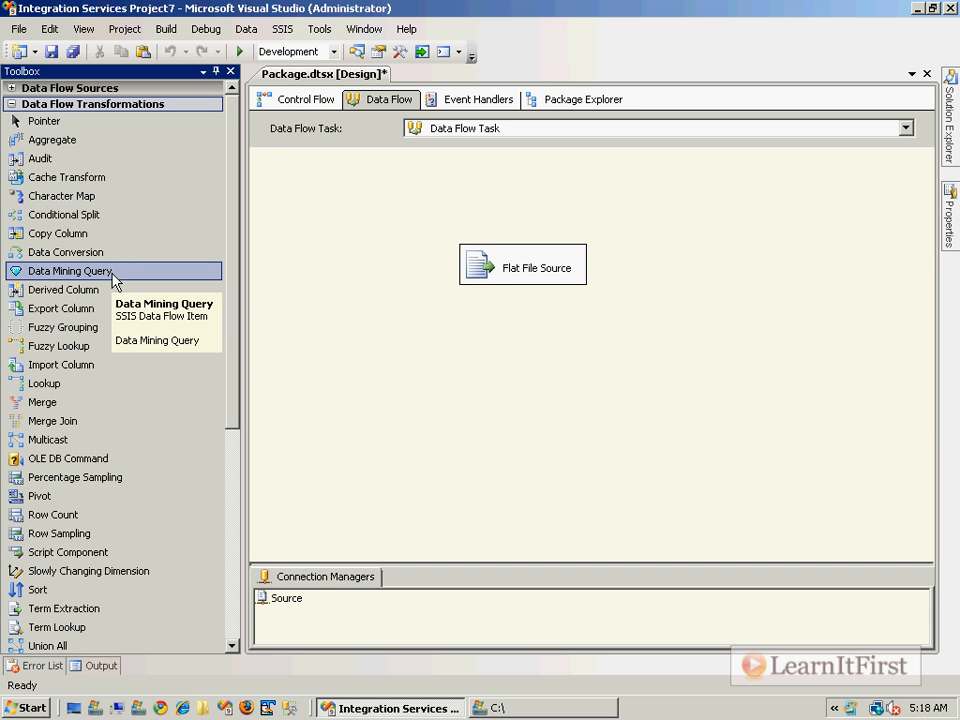
click(10, 104)
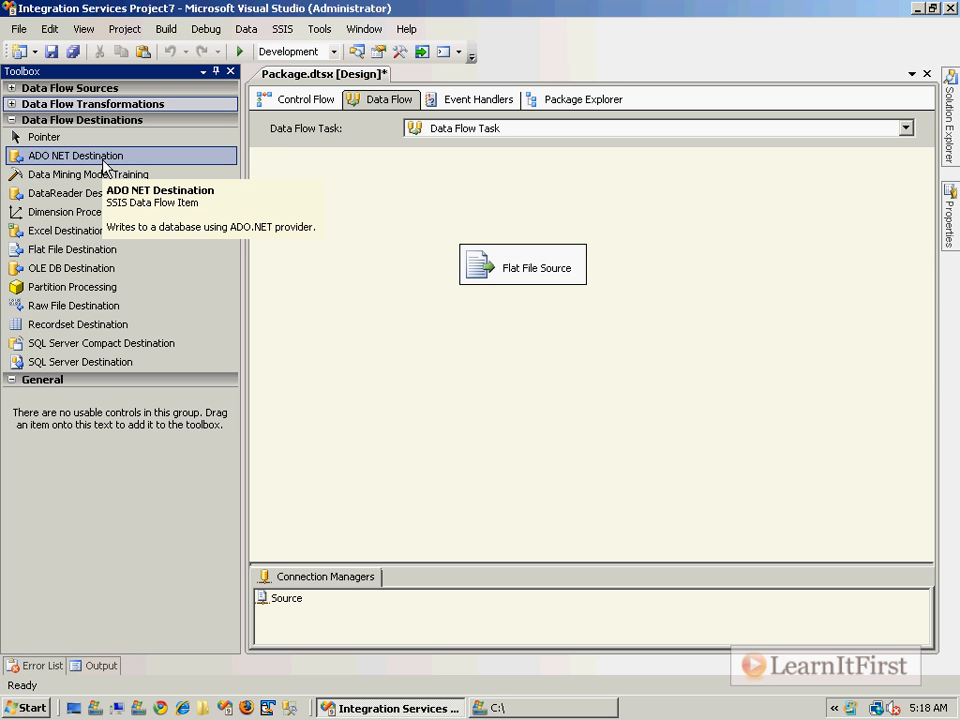
click(96, 104)
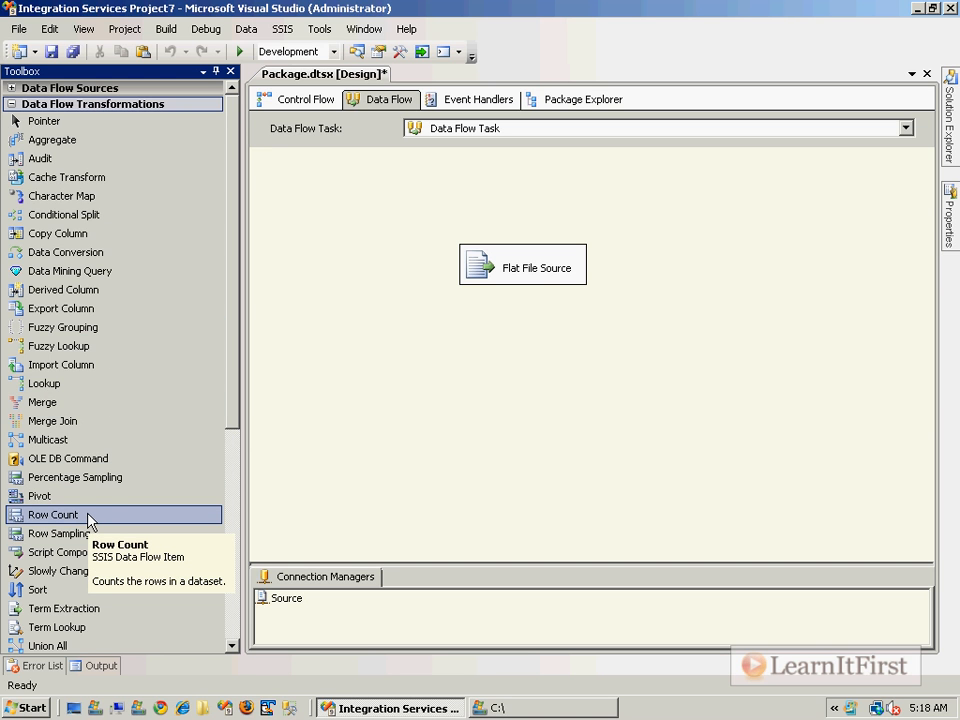
drag(88, 516, 505, 368)
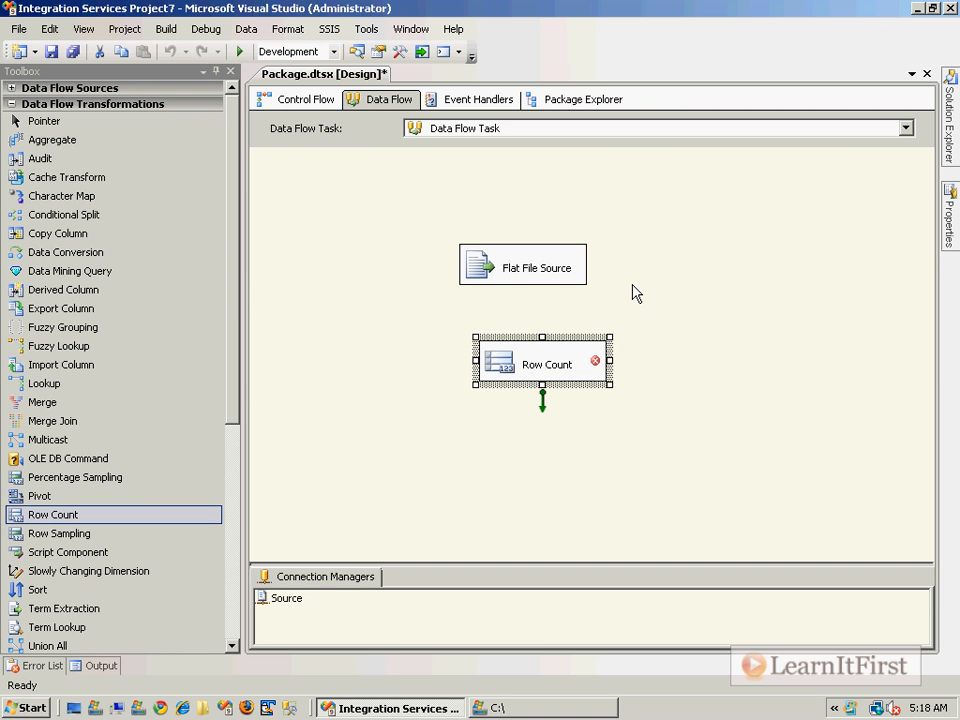
click(518, 268)
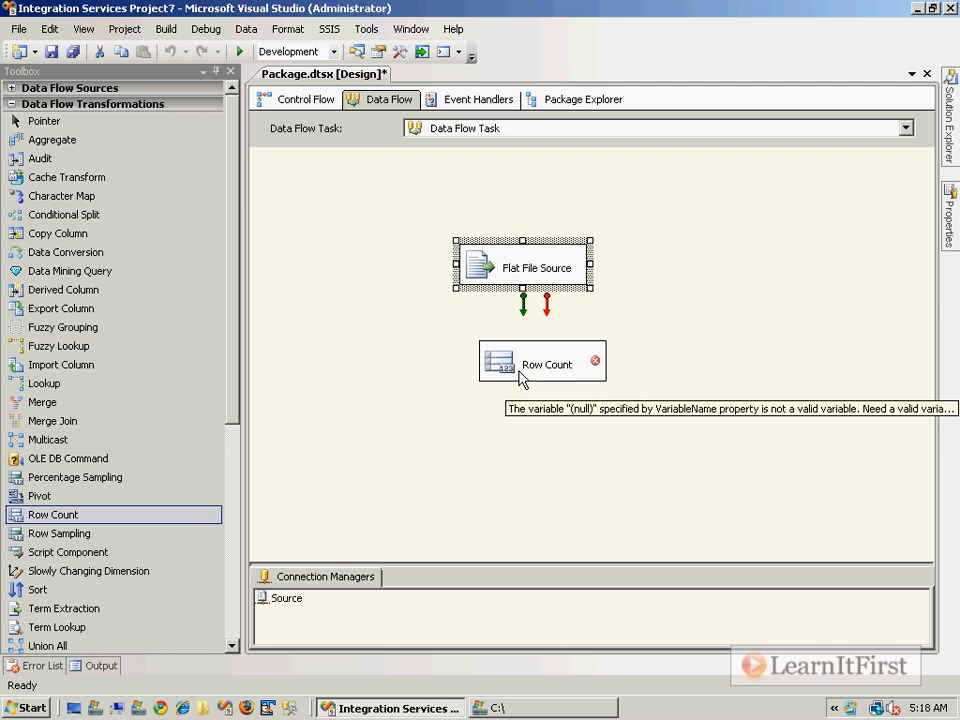
drag(523, 302, 519, 387)
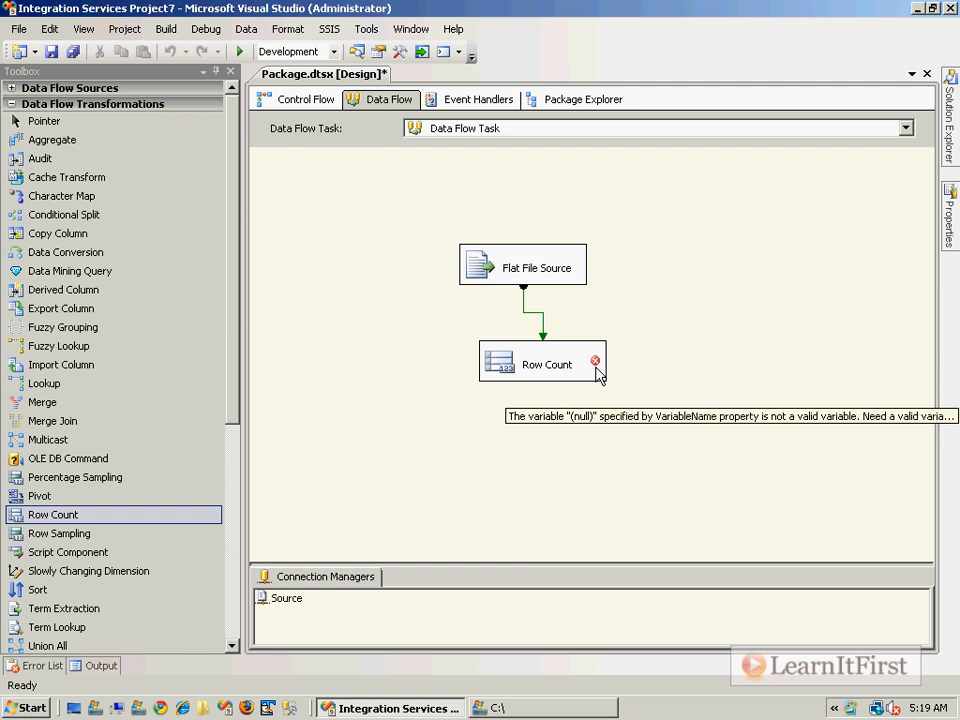
Step: Create a variable named Counter scoped to the Data Flow Task, and widen the variable list to show its data type
right_click(391, 212)
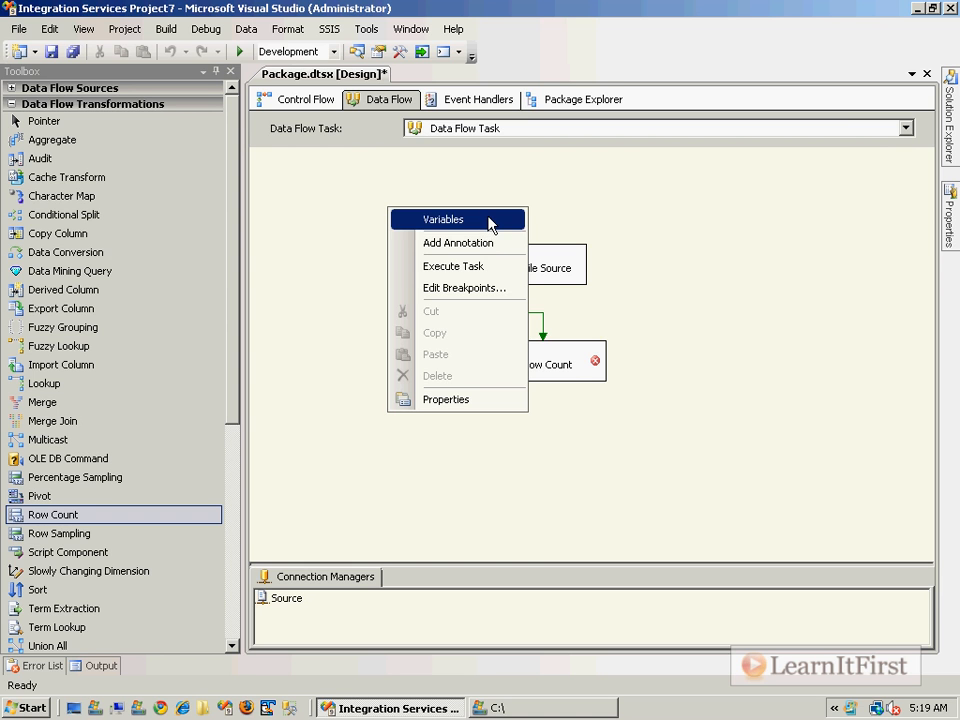
click(418, 188)
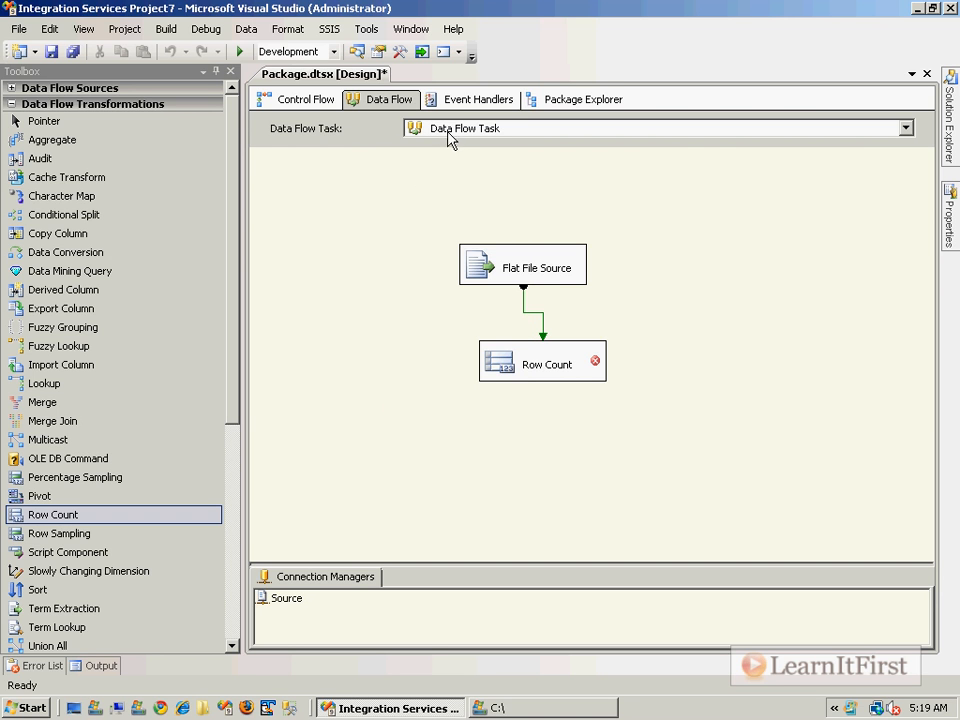
right_click(386, 208)
click(392, 214)
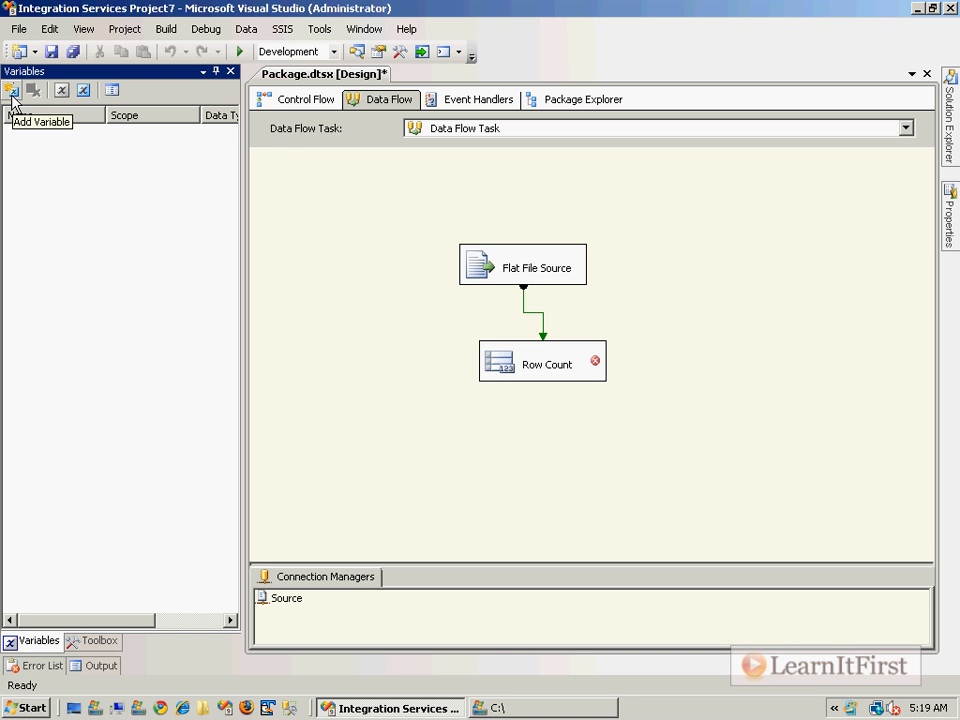
click(12, 92)
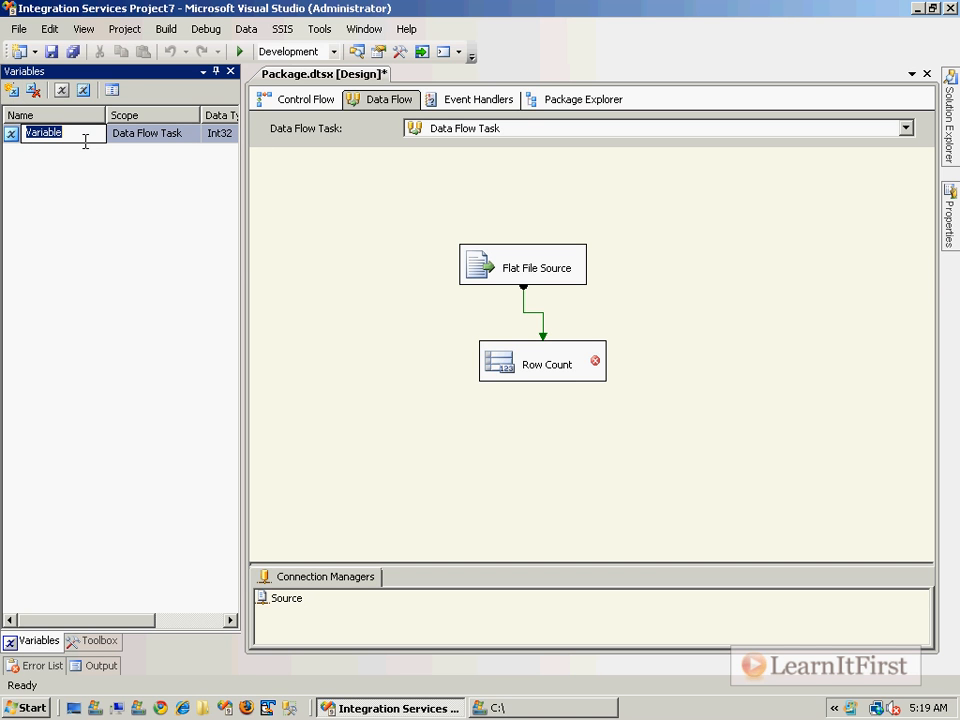
text(Counter)
drag(241, 167, 278, 155)
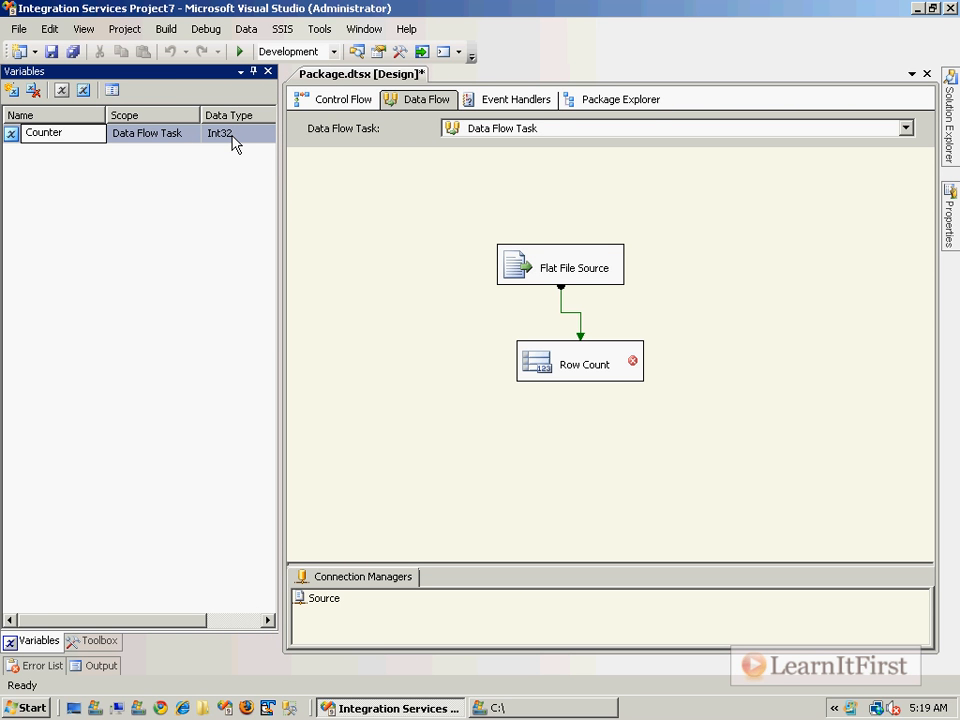
click(398, 261)
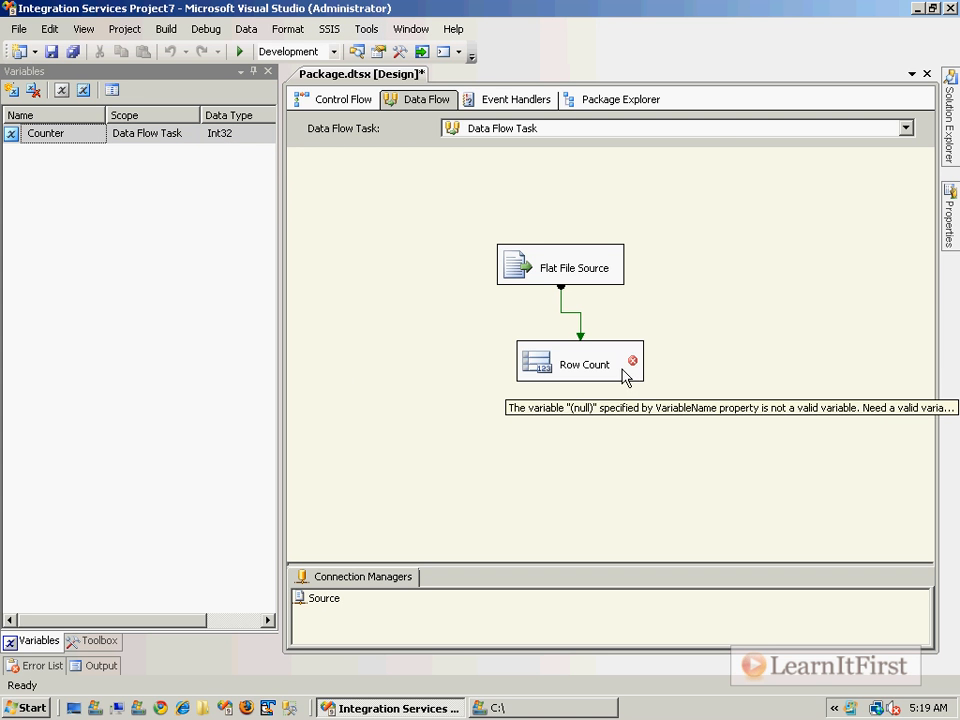
Step: Open the Row Count transformation for editing and set its VariableName property to User::Counter
double_click(546, 370)
click(315, 460)
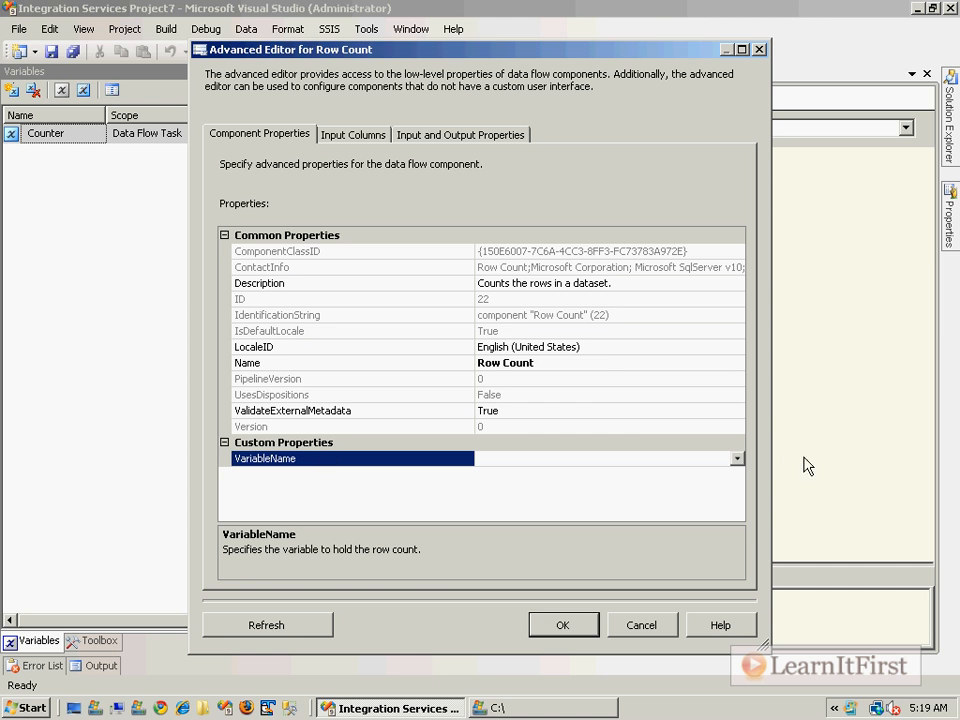
click(737, 458)
drag(737, 497, 737, 615)
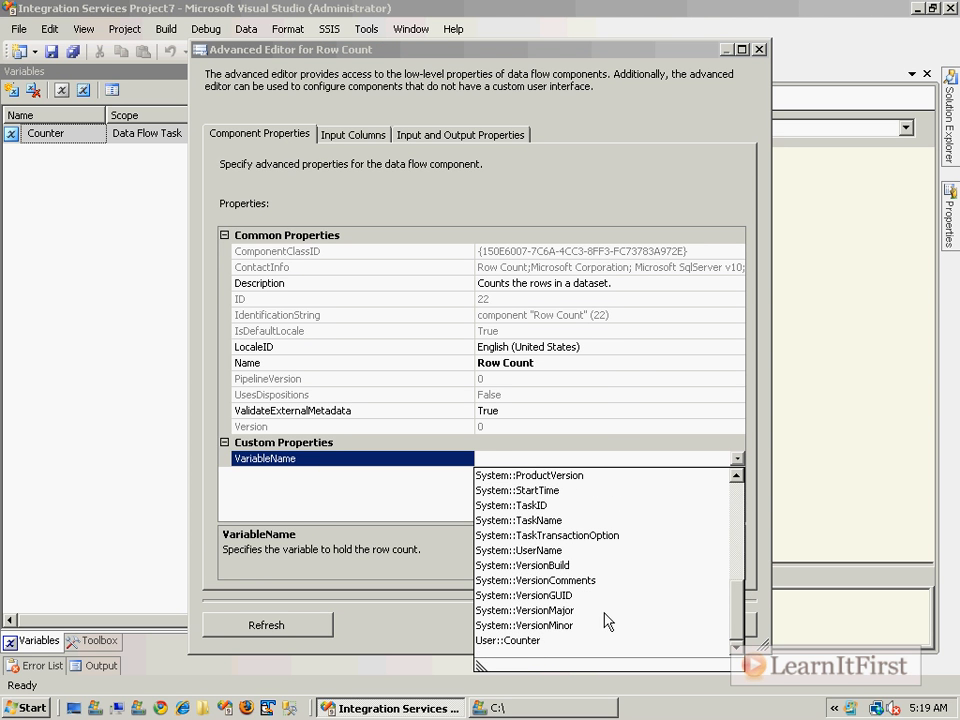
click(532, 642)
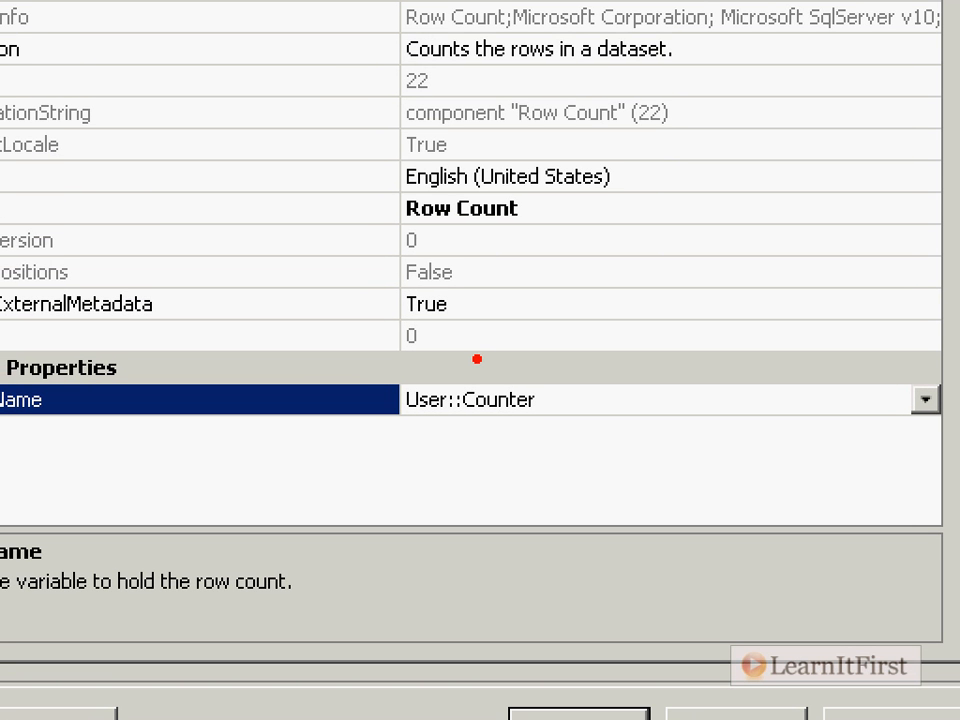
drag(402, 425, 558, 420)
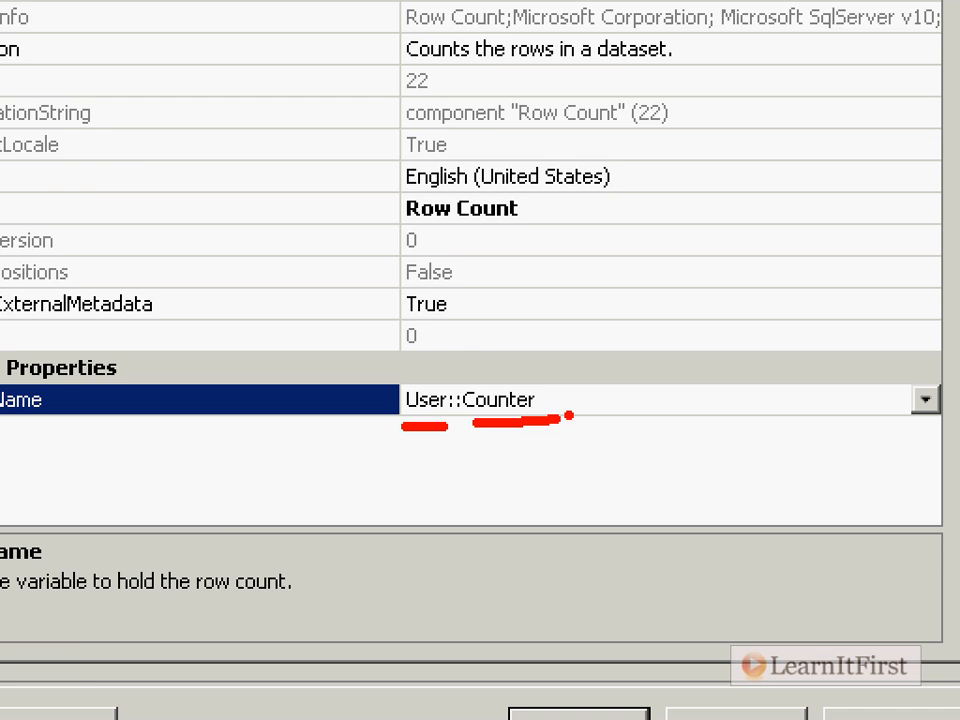
key(Escape)
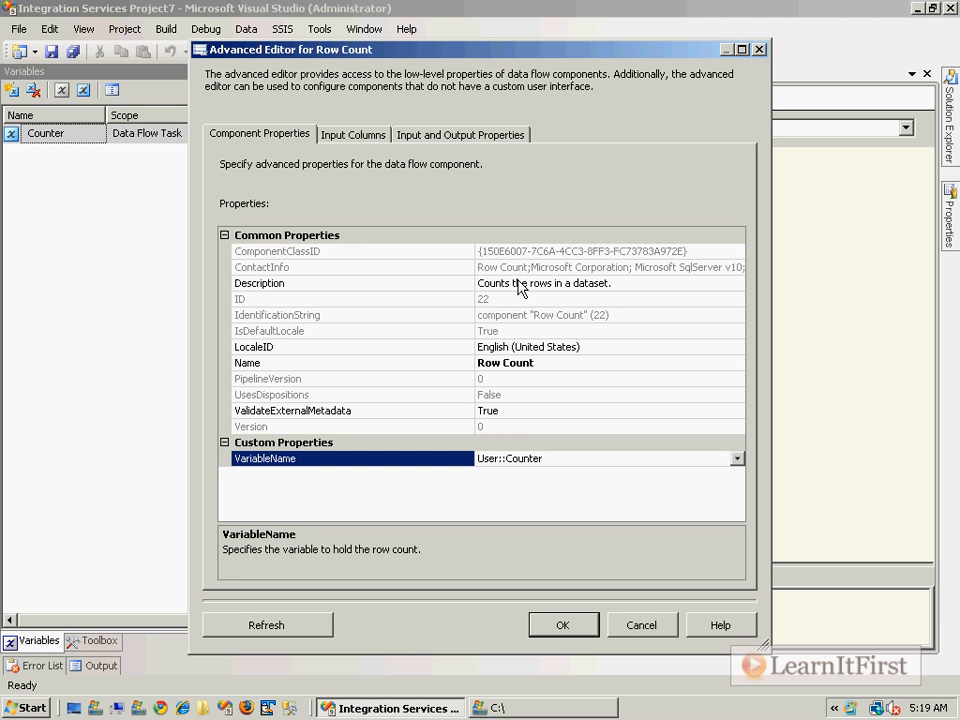
Step: Review the Row Count's description and input columns without selecting any, and accept its settings
click(520, 285)
click(381, 285)
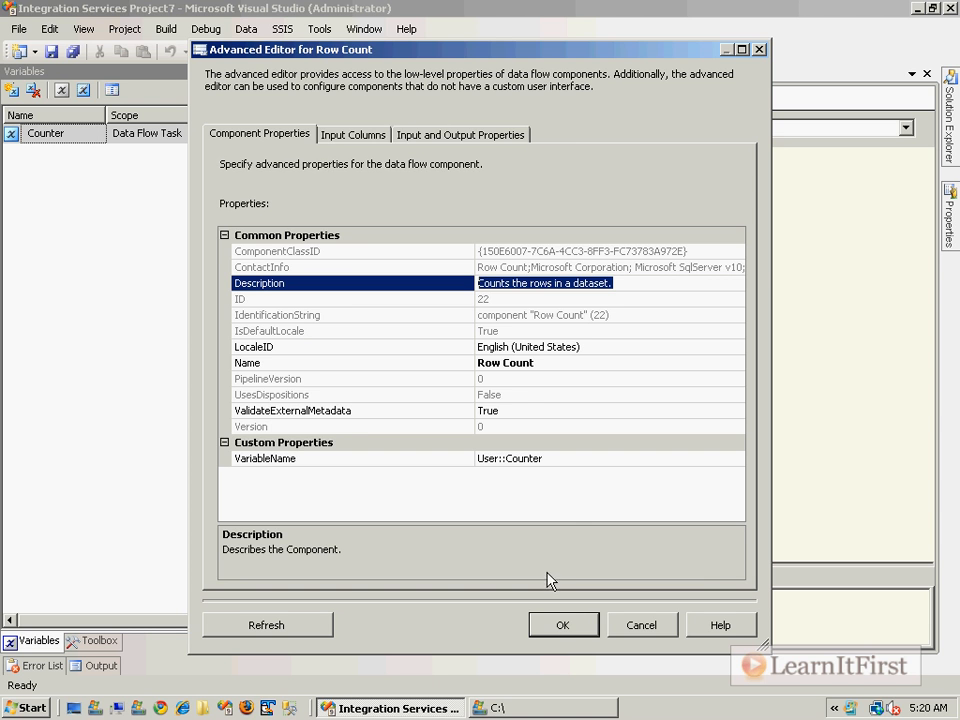
click(375, 136)
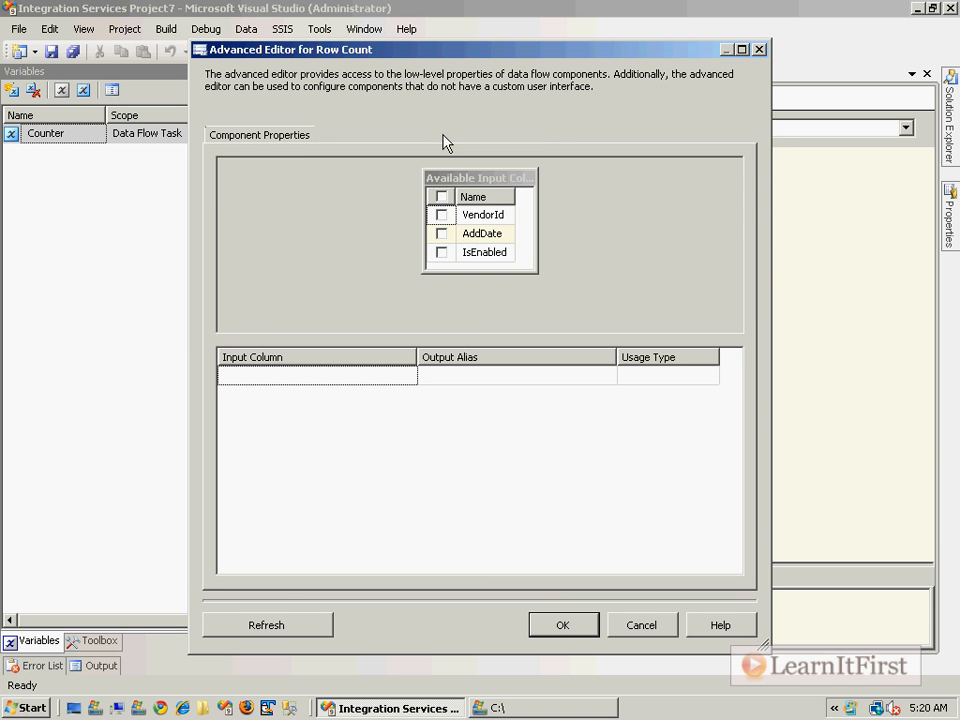
click(446, 137)
click(563, 620)
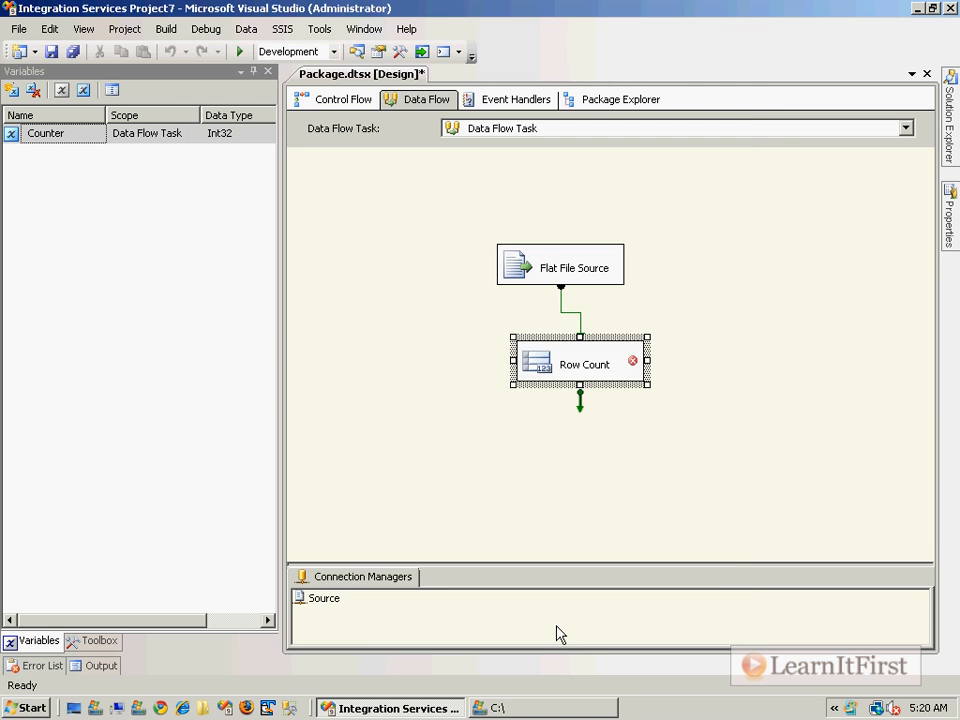
click(553, 462)
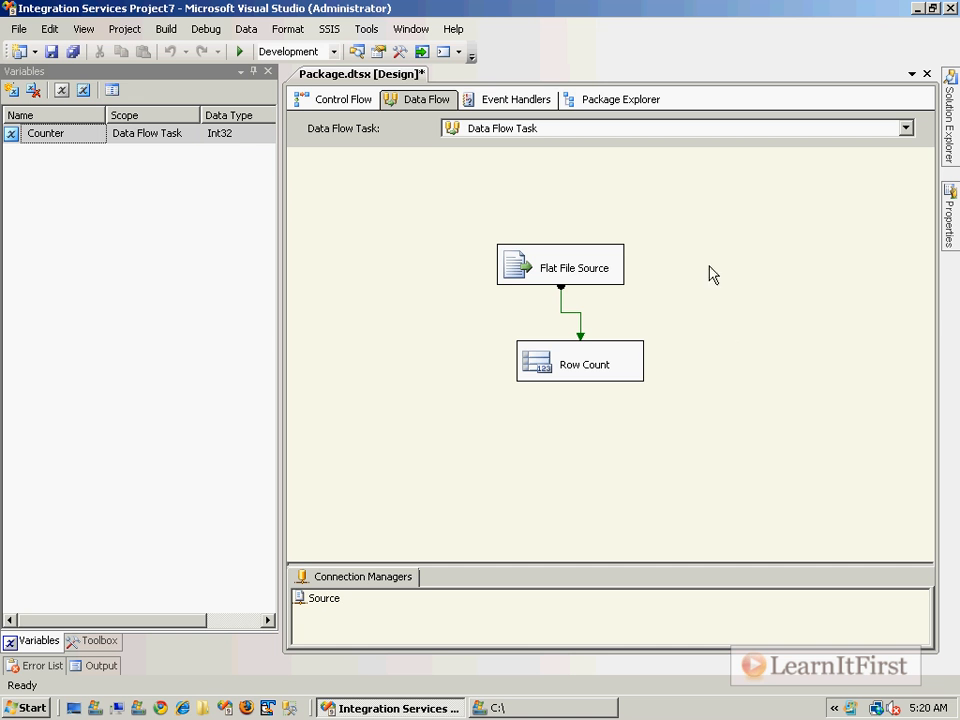
Step: Run the package in debug mode, check the rows passing from the source to Row Count, and return to design mode
click(239, 51)
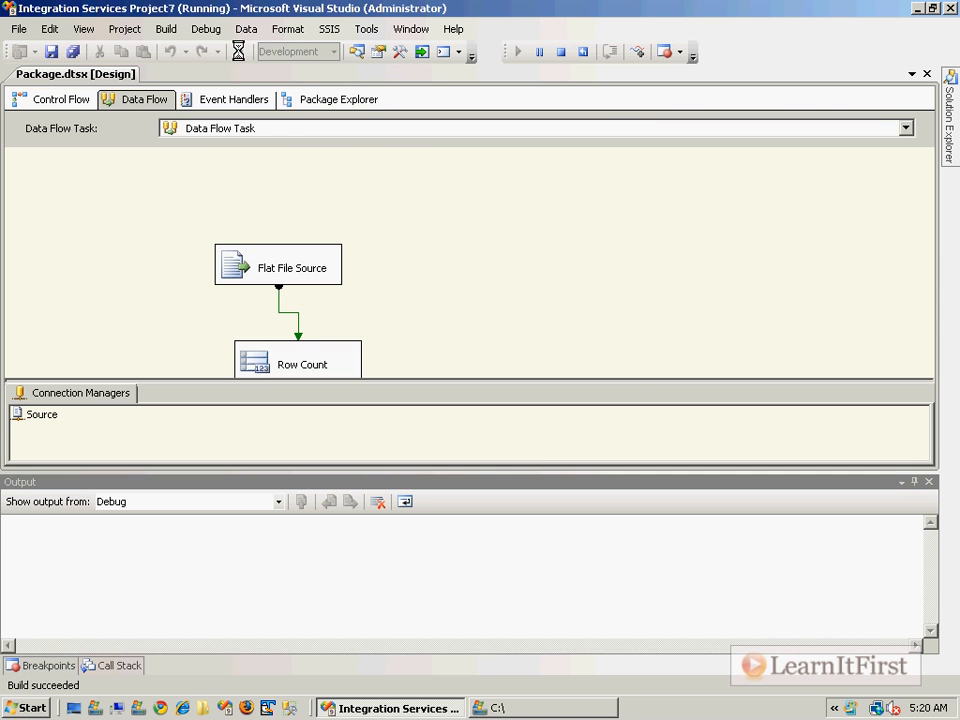
drag(925, 183, 933, 226)
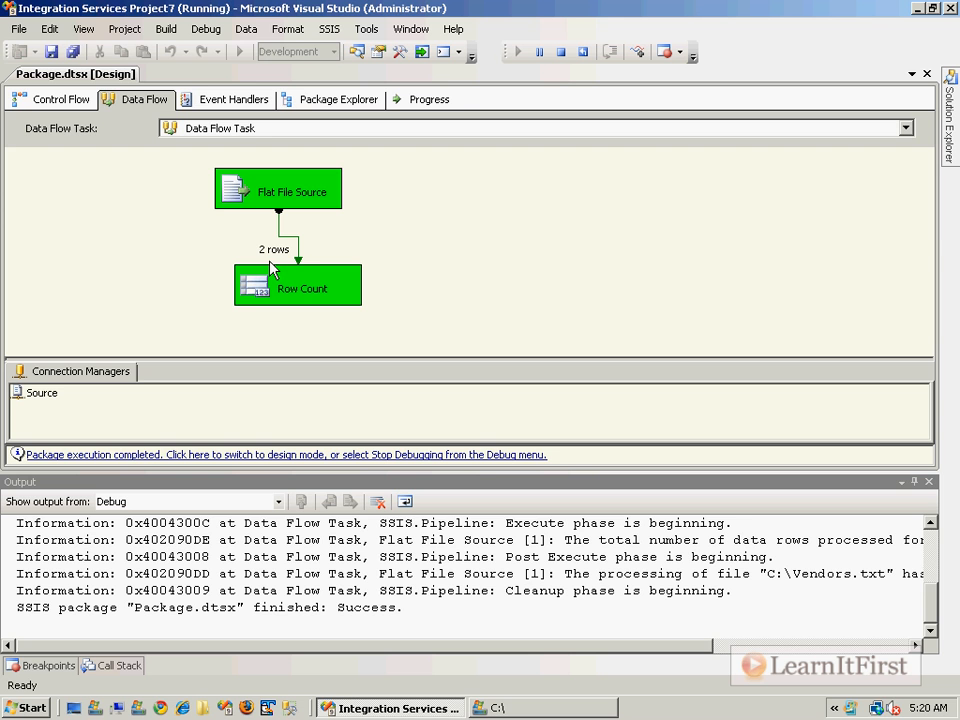
click(242, 455)
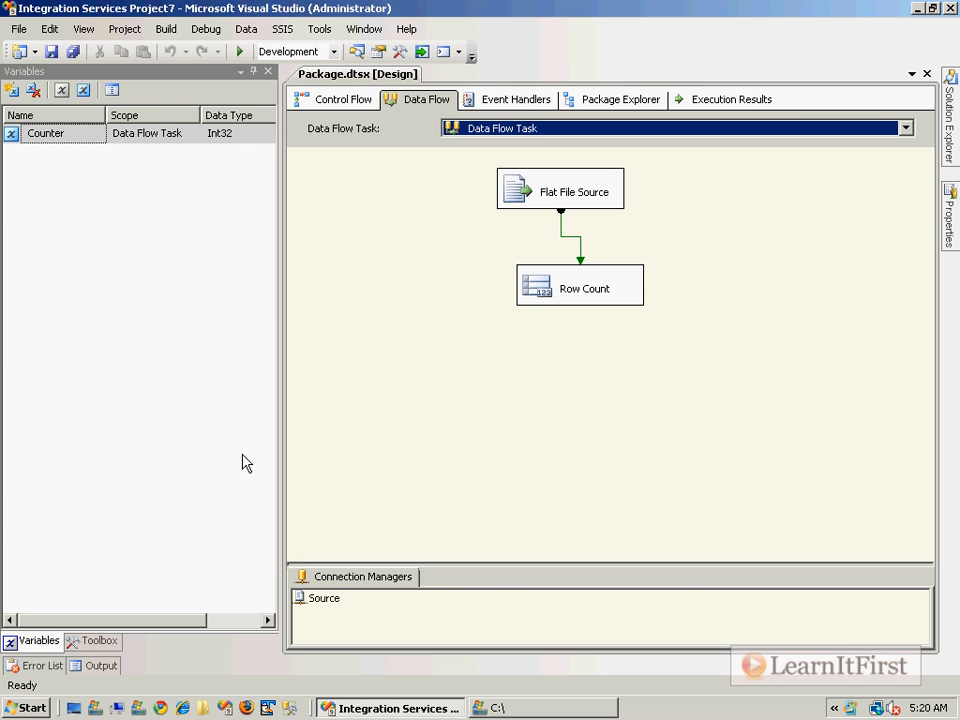
Step: Rename the Row Count transformation as Fake Destination
click(541, 285)
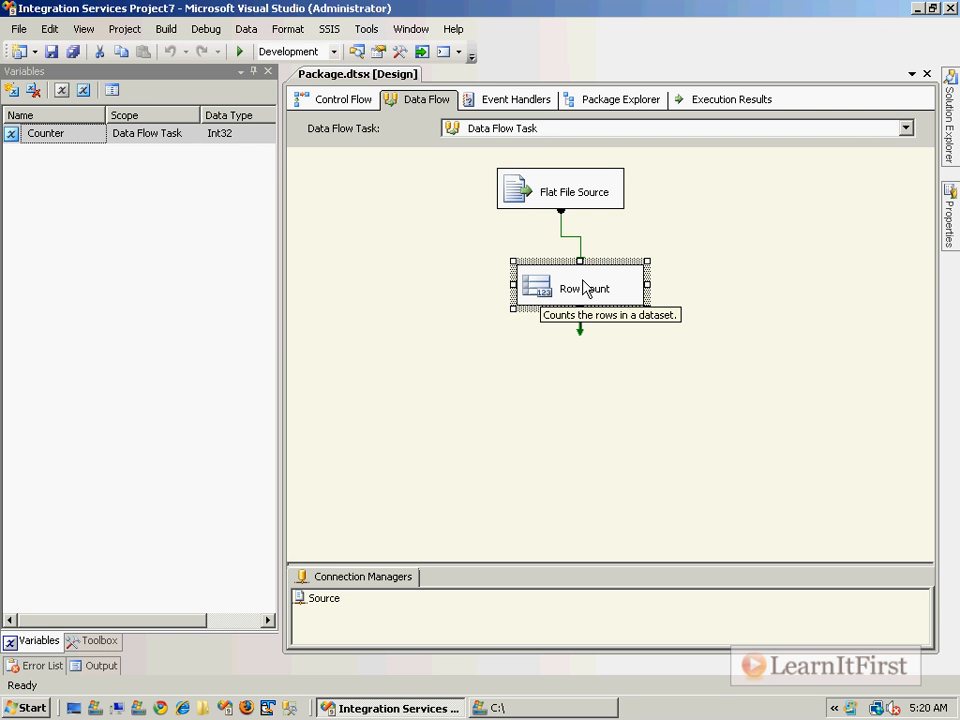
click(589, 285)
text(Fak)
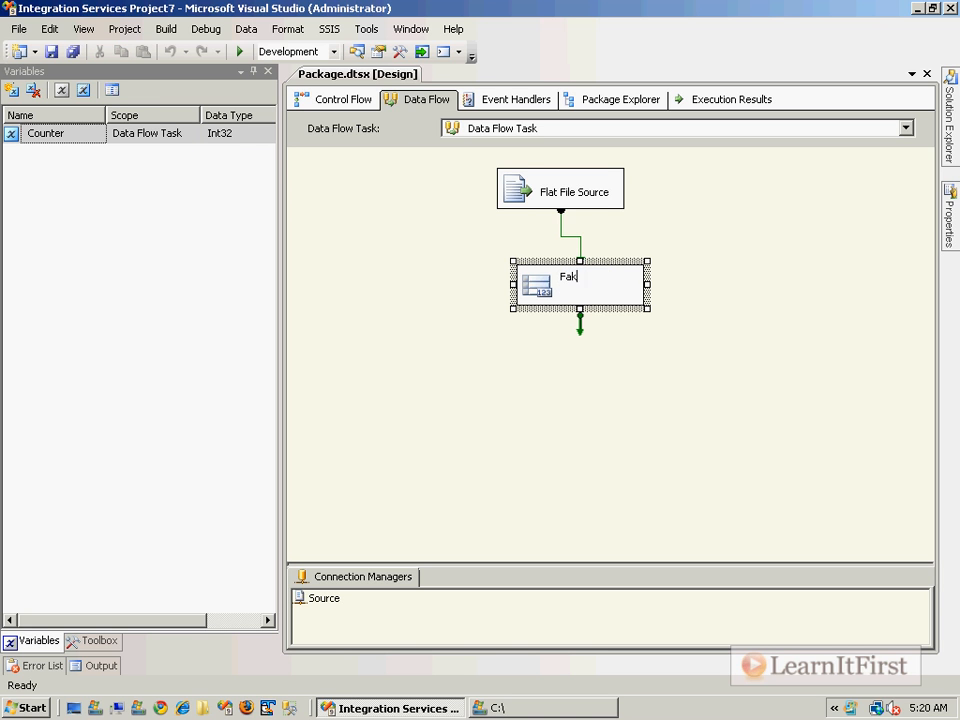
text(e Destination)
key(Return)
Step: Set the Fake Destination's description to "Replace with actual destination", accept the change and save the package
double_click(540, 292)
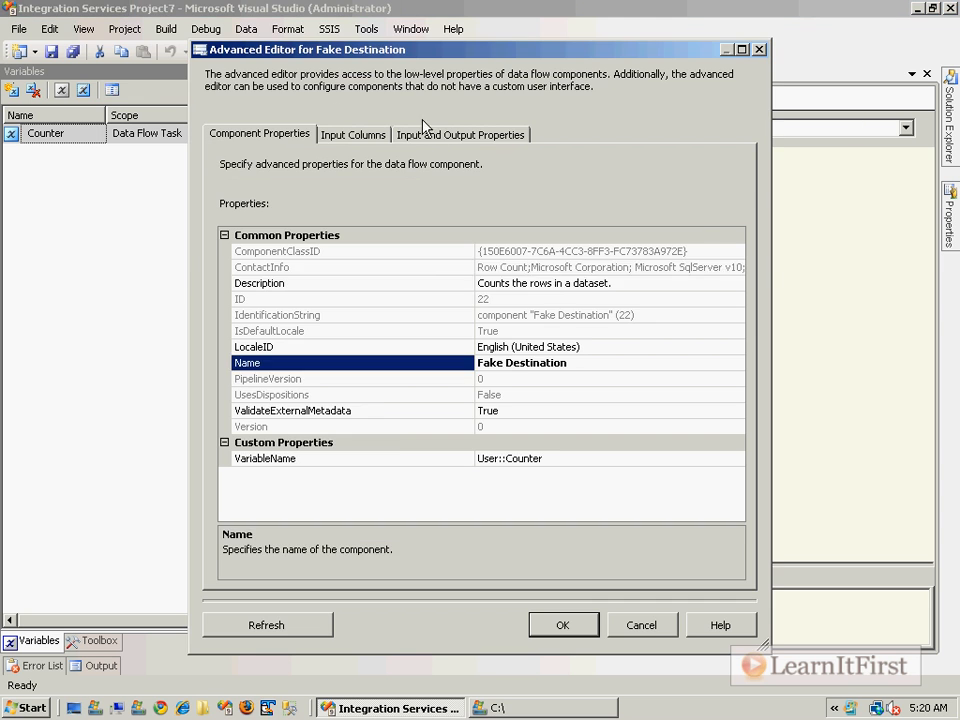
click(571, 278)
drag(633, 283, 174, 266)
text(Remove bef)
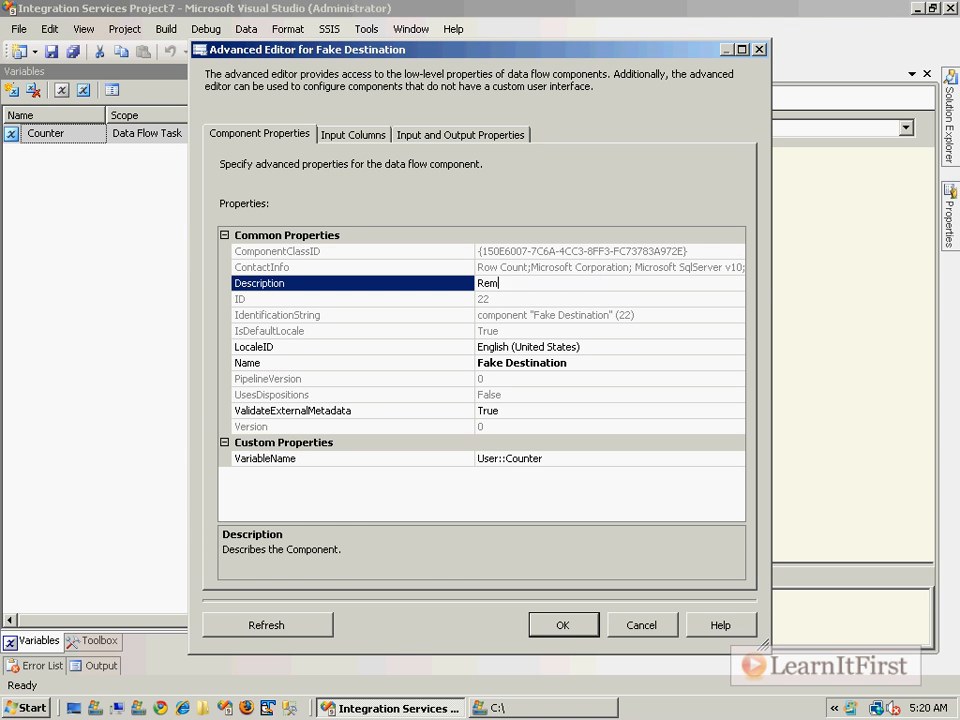
key(shift+Home)
text(Relace)
key(BackSpace)
key(BackSpace)
key(BackSpace)
key(BackSpace)
text(apl)
key(BackSpace)
key(BackSpace)
key(BackSpace)
text(place with actual destination)
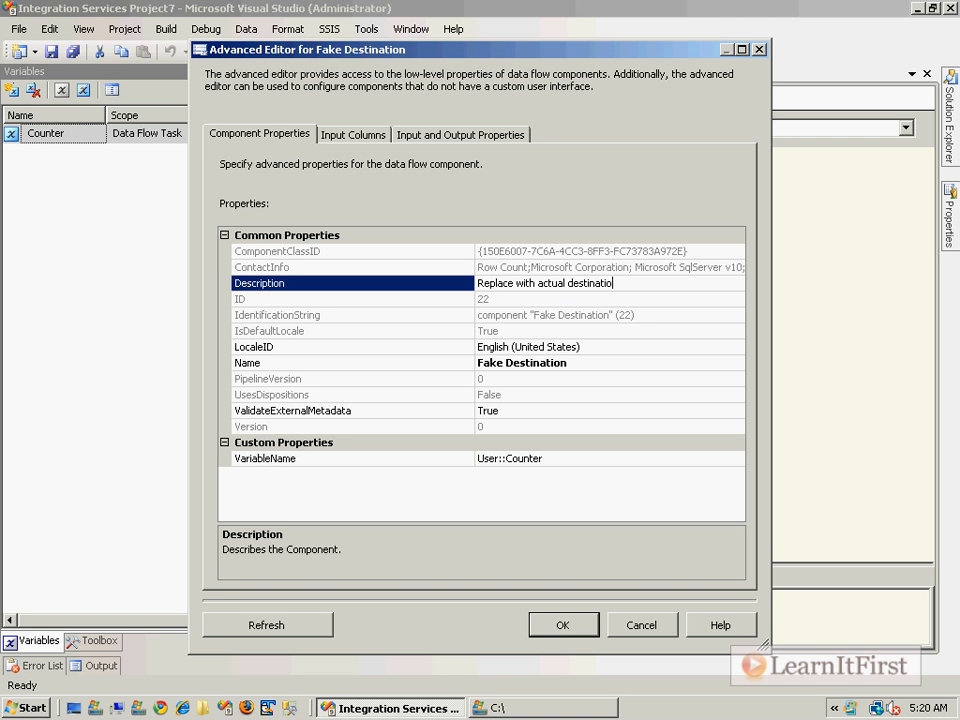
click(560, 625)
click(741, 334)
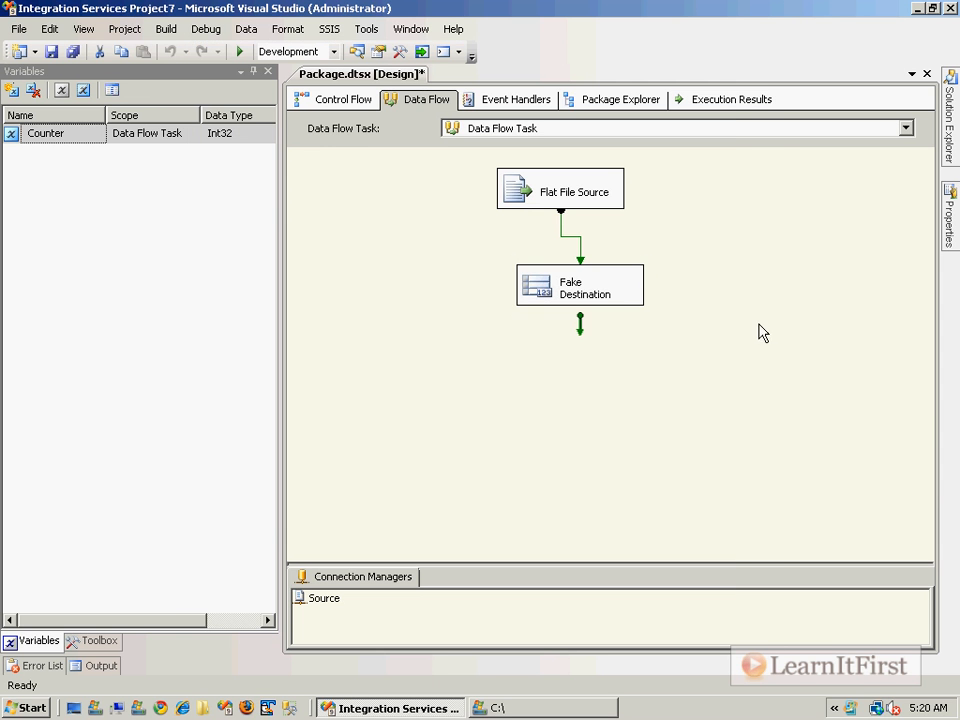
key(ctrl+s)
Step: Show the available data flow transformations and examine the commands offered for Fake Destination without choosing one
mouse_move(549, 273)
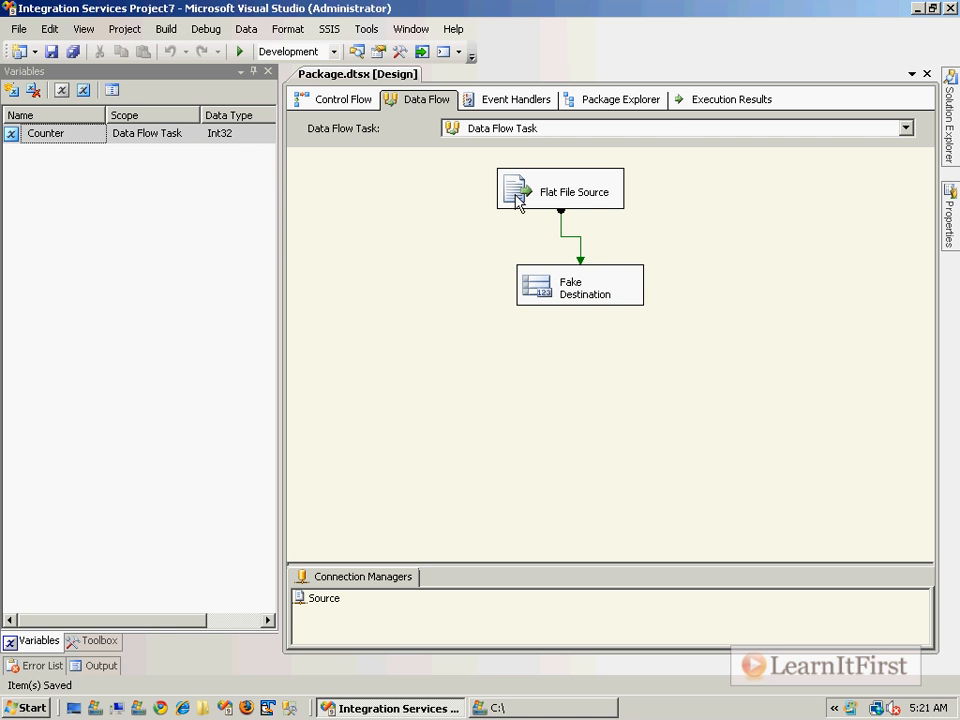
click(519, 197)
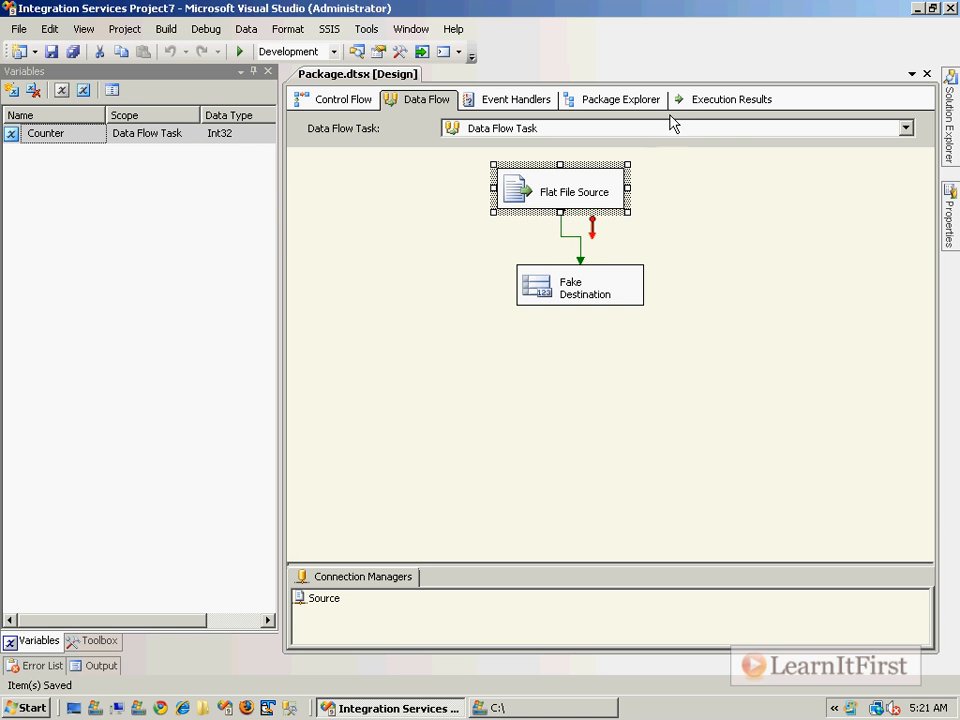
click(82, 640)
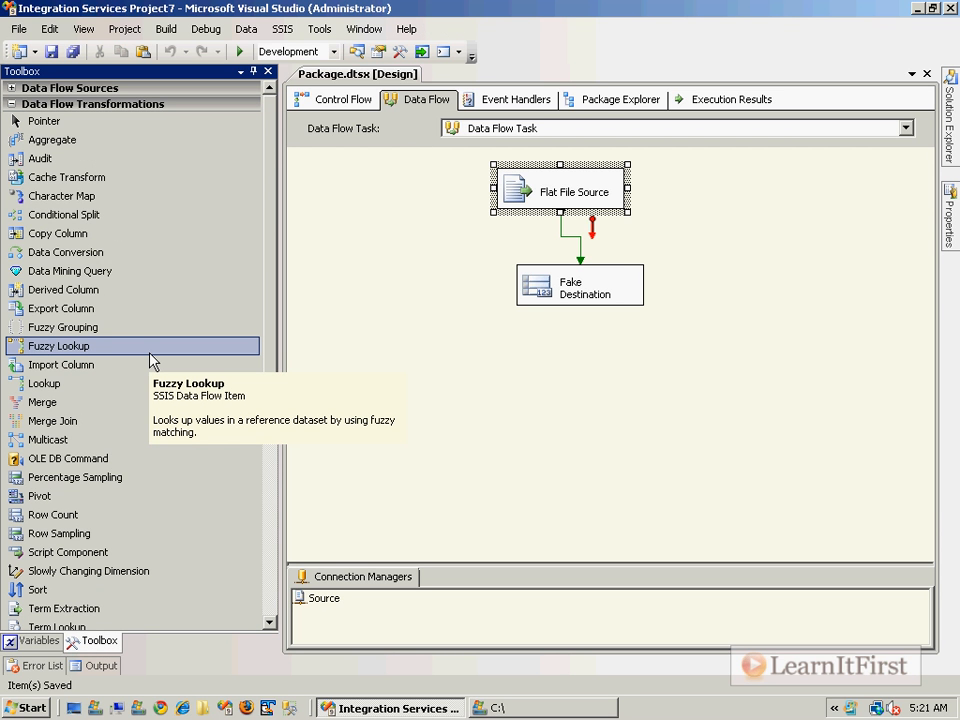
click(579, 268)
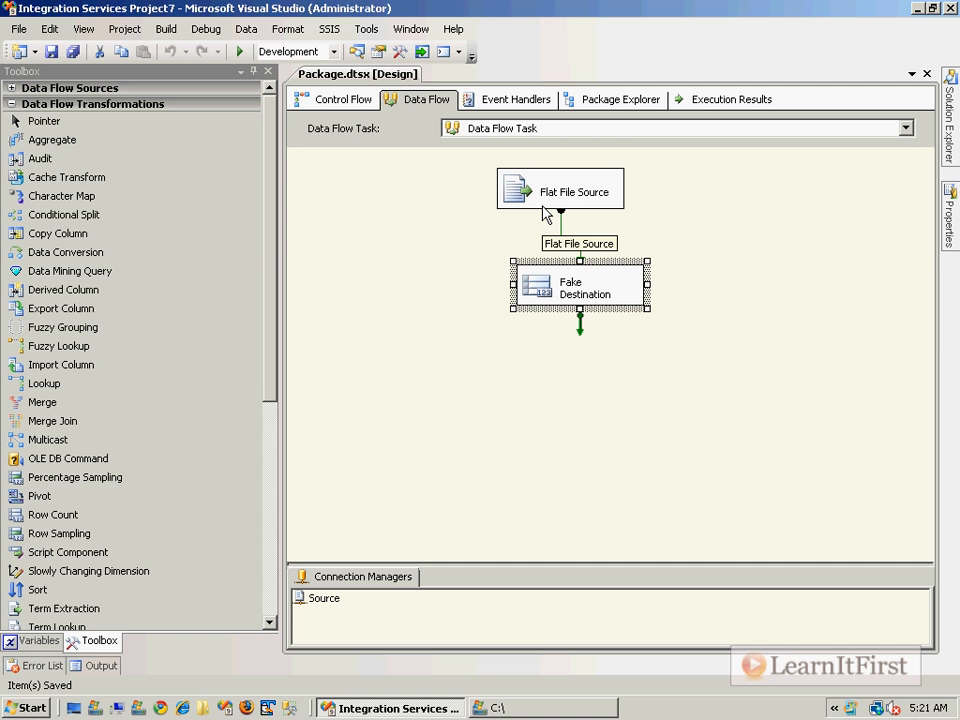
right_click(555, 290)
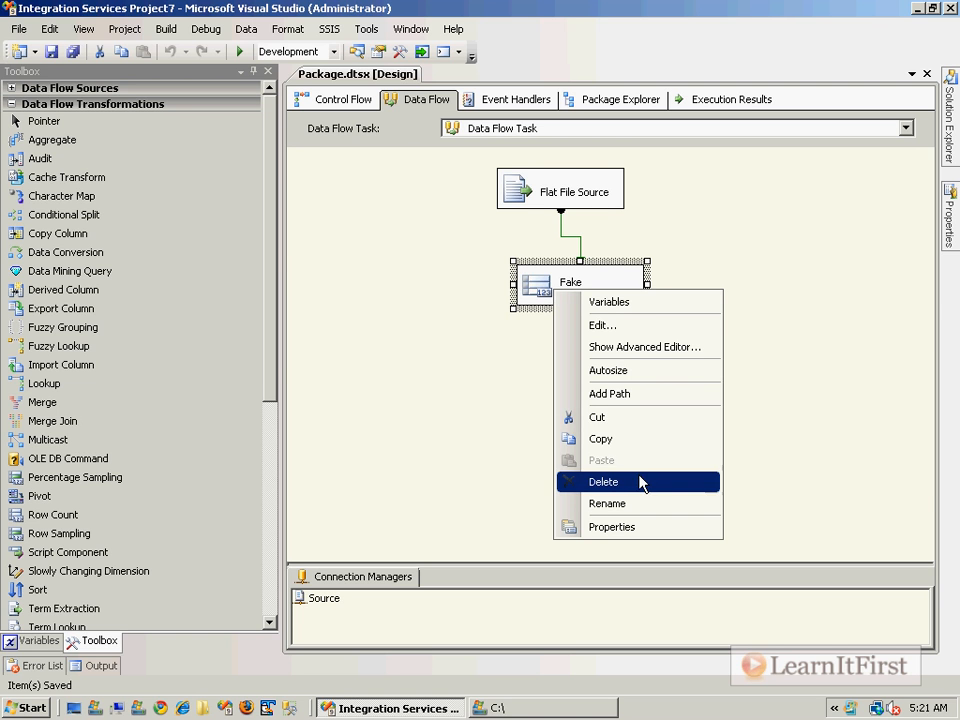
click(536, 330)
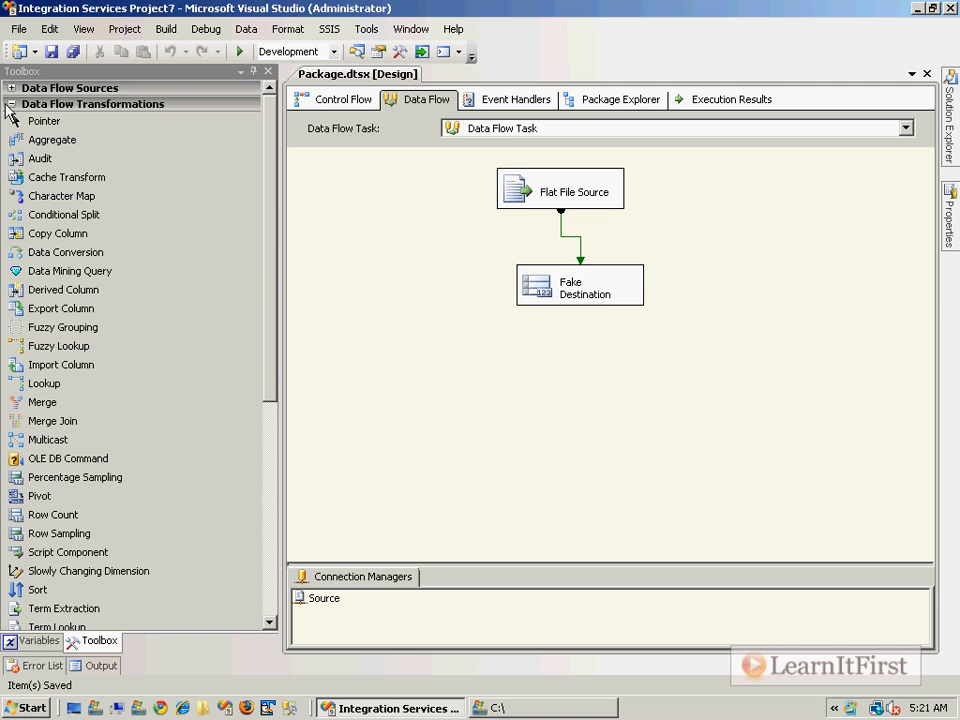
Step: Add an OLE DB Destination to the data flow below Fake Destination, leaving it unconnected
click(8, 104)
drag(60, 270, 566, 371)
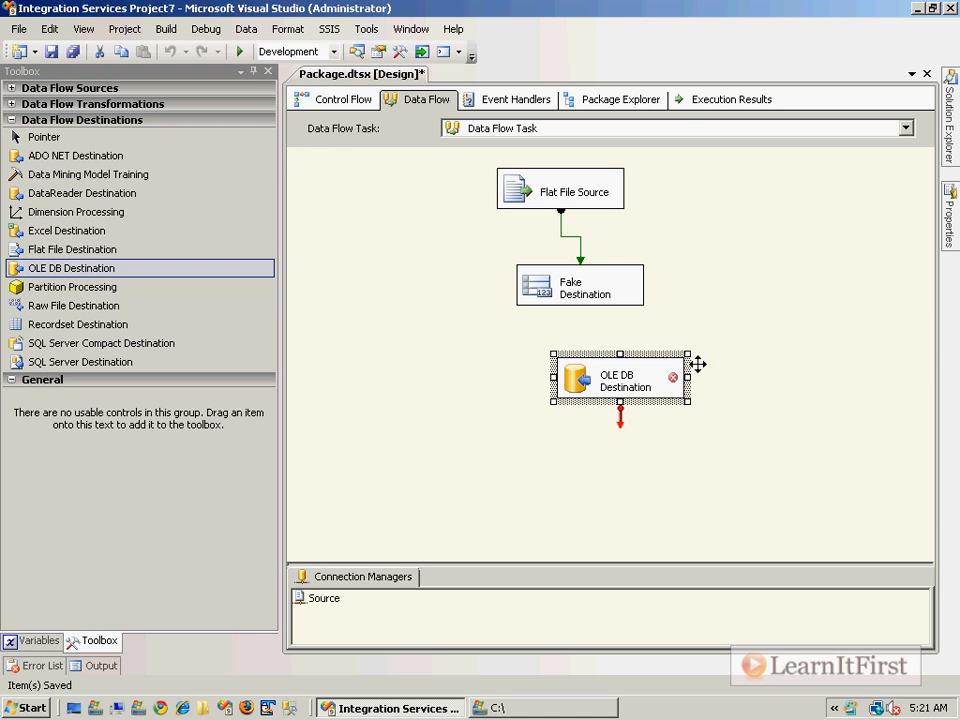
click(575, 285)
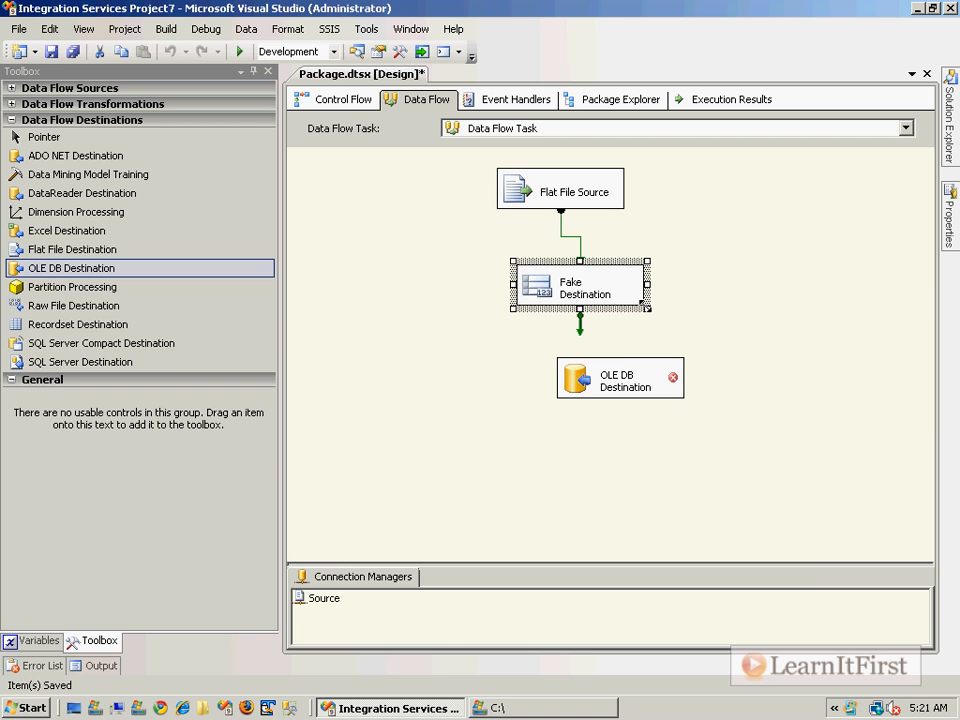
Step: Delete the unconnected OLE DB Destination from the data flow
click(645, 370)
right_click(644, 360)
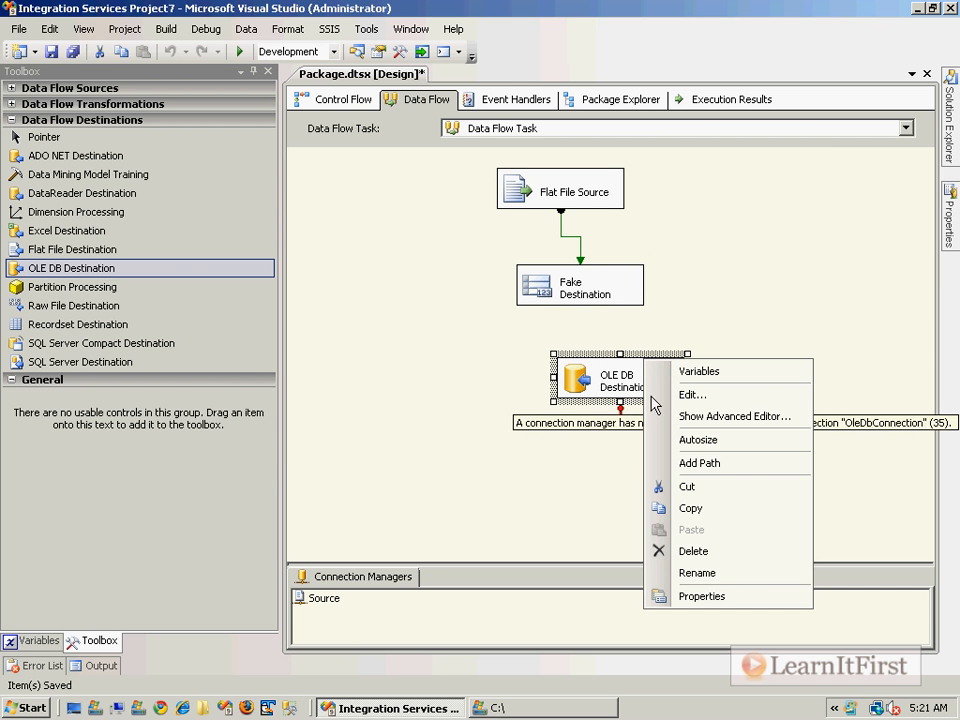
click(770, 551)
click(662, 394)
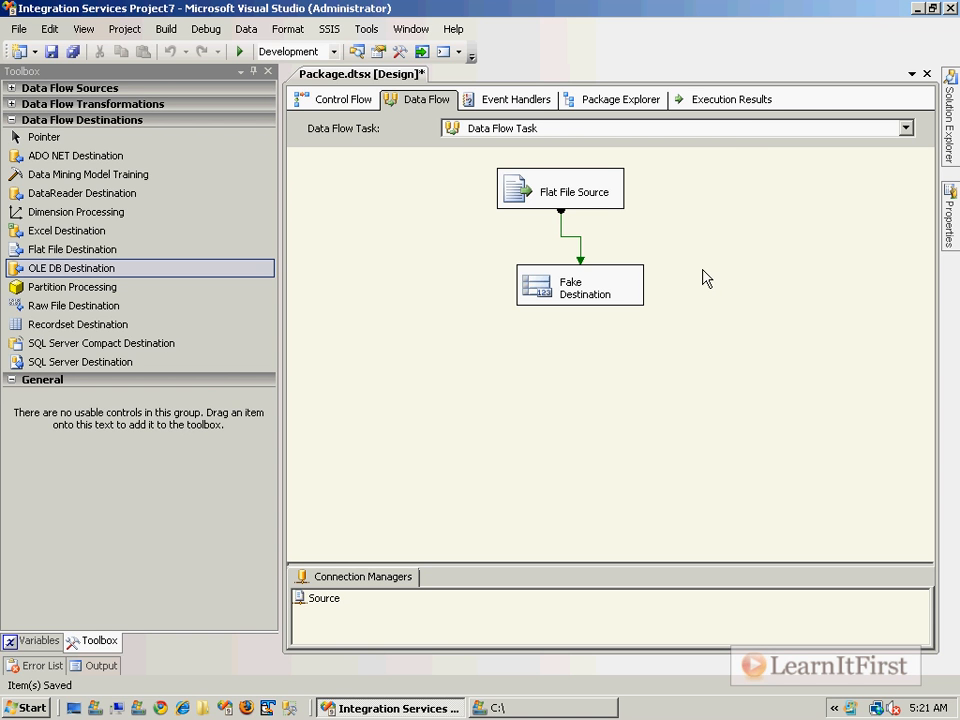
scroll(704, 271, up, 1)
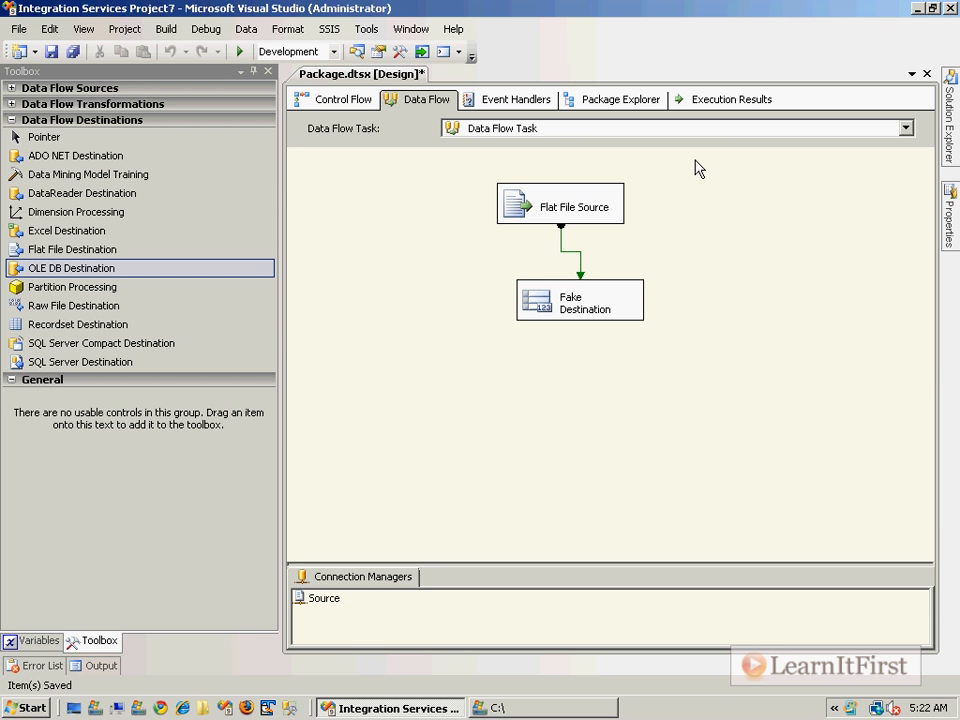
mouse_move(551, 306)
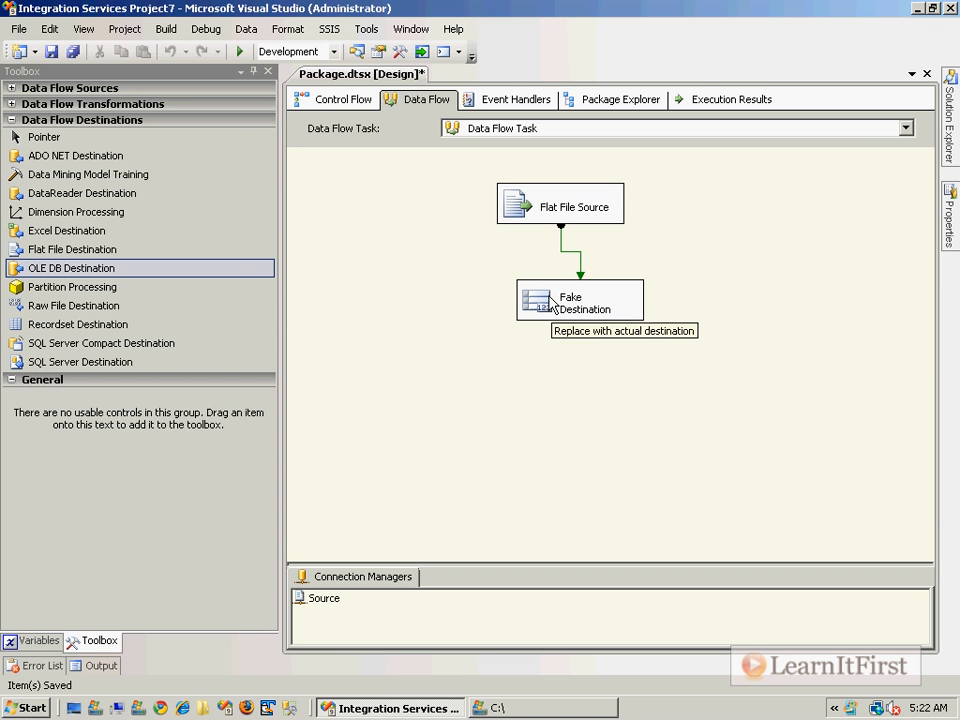